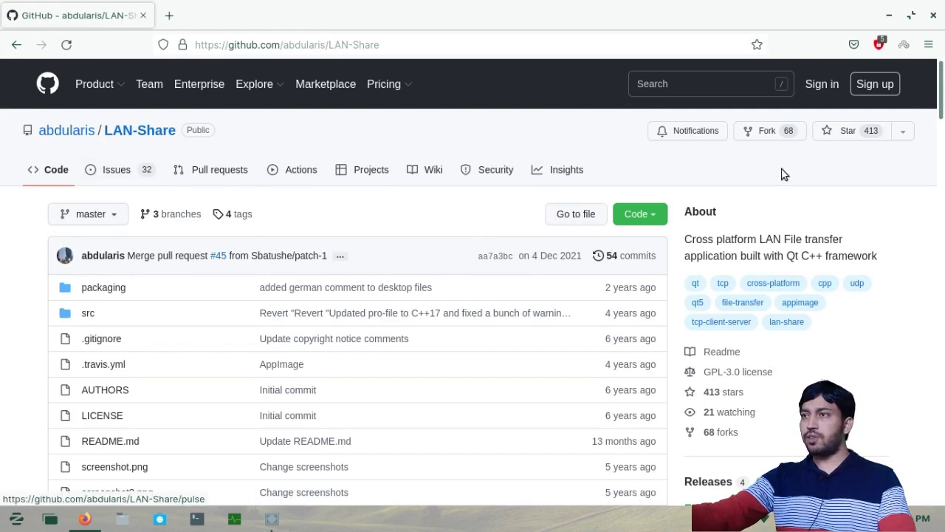
Read through the LAN-Share repository page, examining the README's install and compile instructions, features and screenshots.
scroll(411, 196, down, 3)
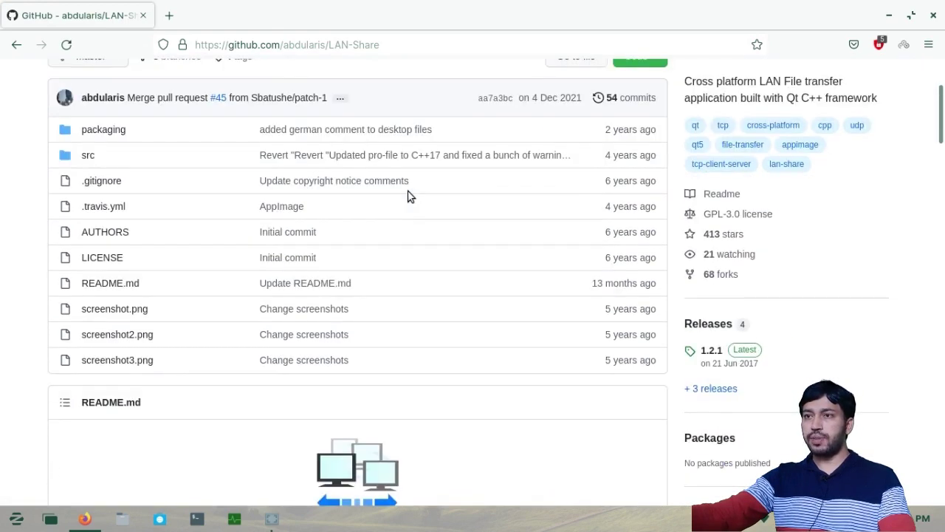
scroll(411, 197, down, 6)
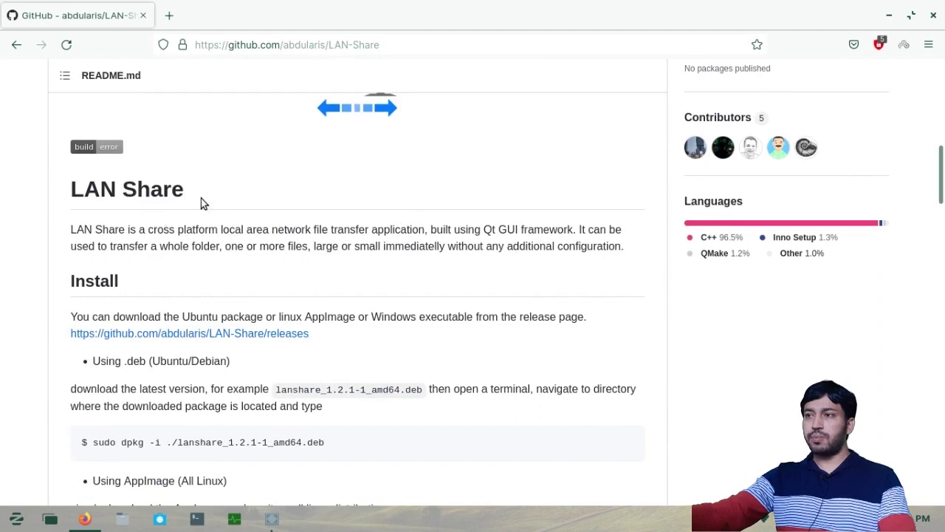
scroll(221, 255, down, 2)
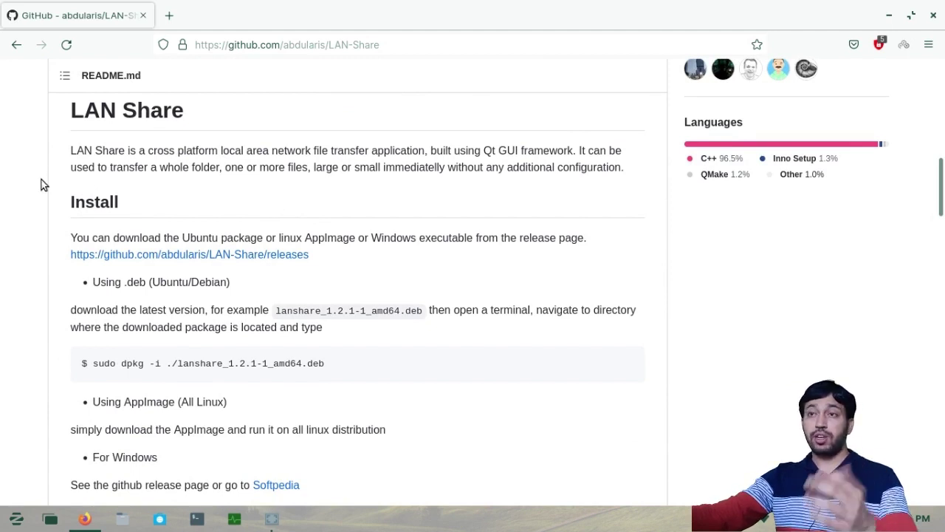
scroll(32, 239, down, 2)
scroll(87, 221, down, 2)
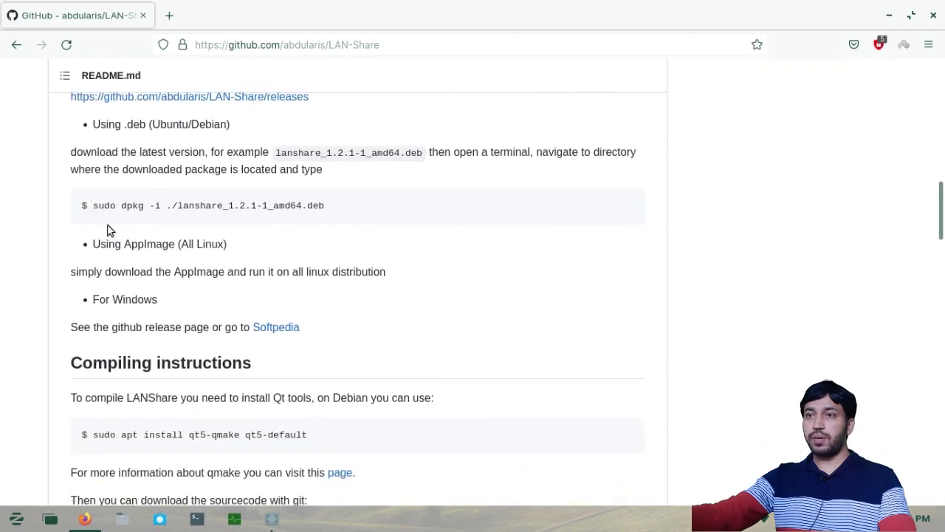
scroll(352, 233, down, 15)
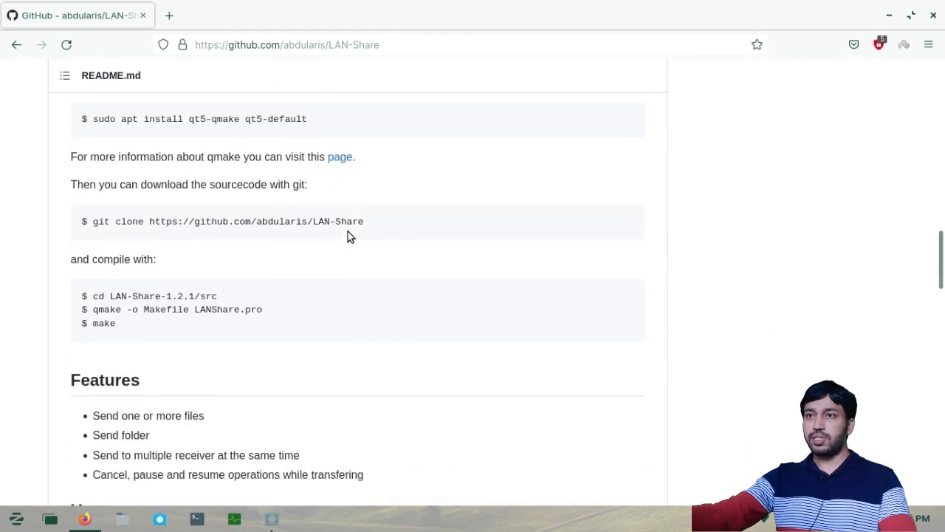
scroll(382, 243, down, 6)
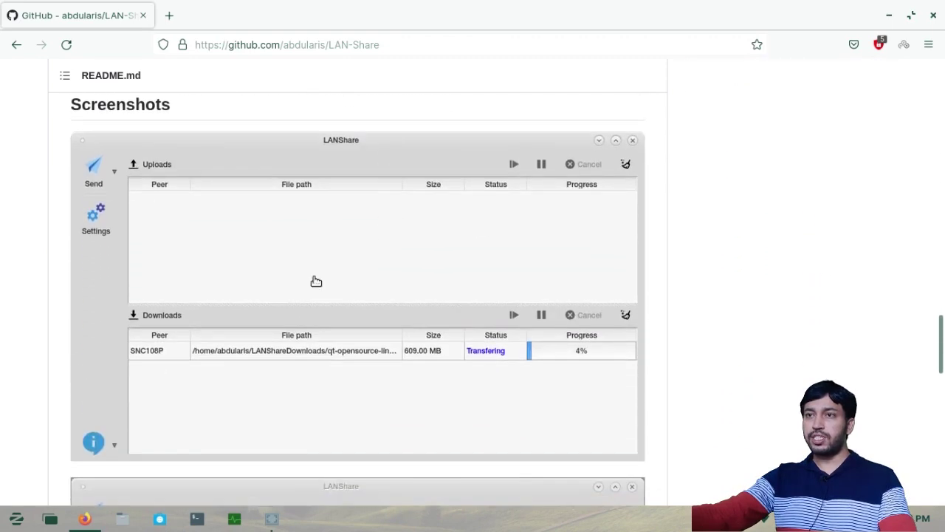
scroll(503, 188, down, 2)
scroll(503, 188, down, 10)
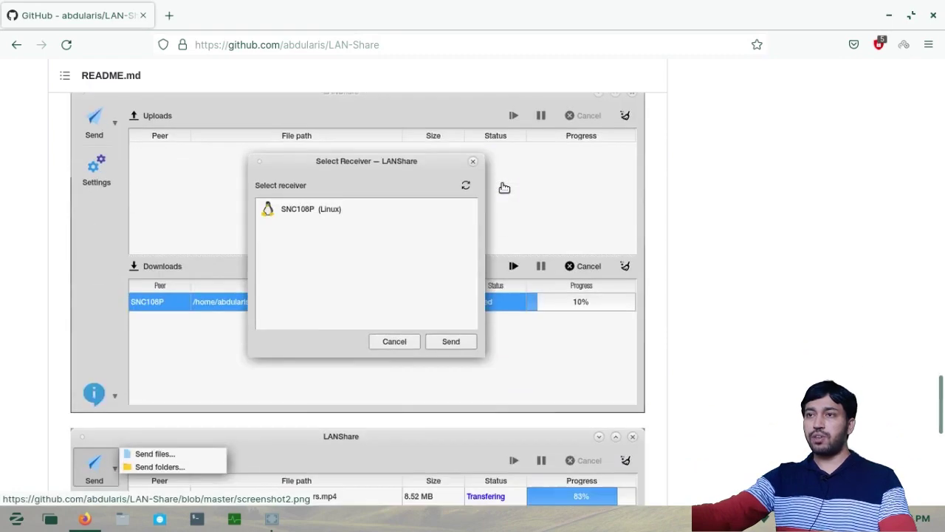
scroll(504, 188, down, 9)
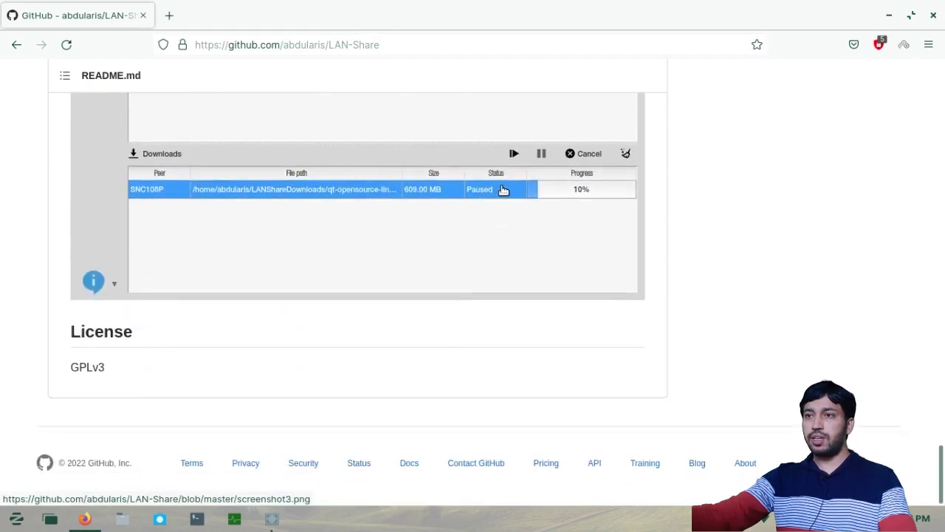
scroll(502, 191, up, 20)
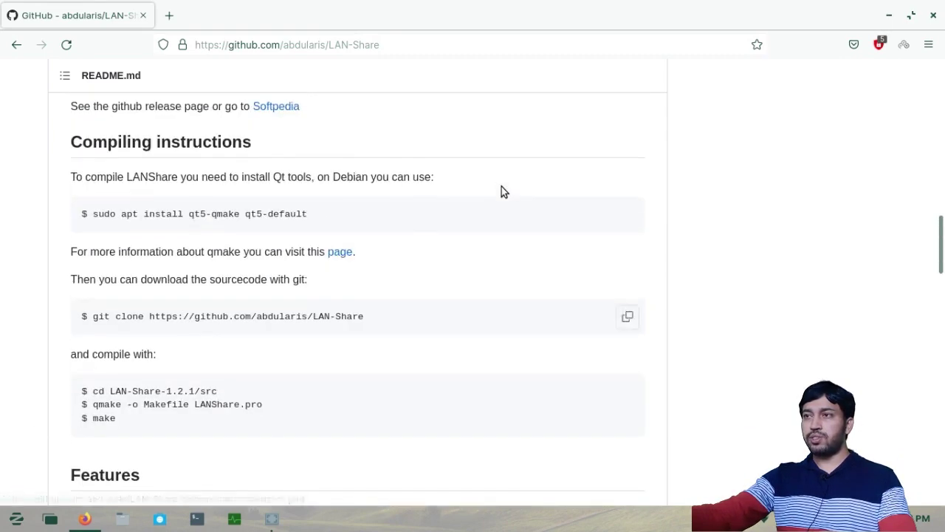
scroll(502, 190, up, 20)
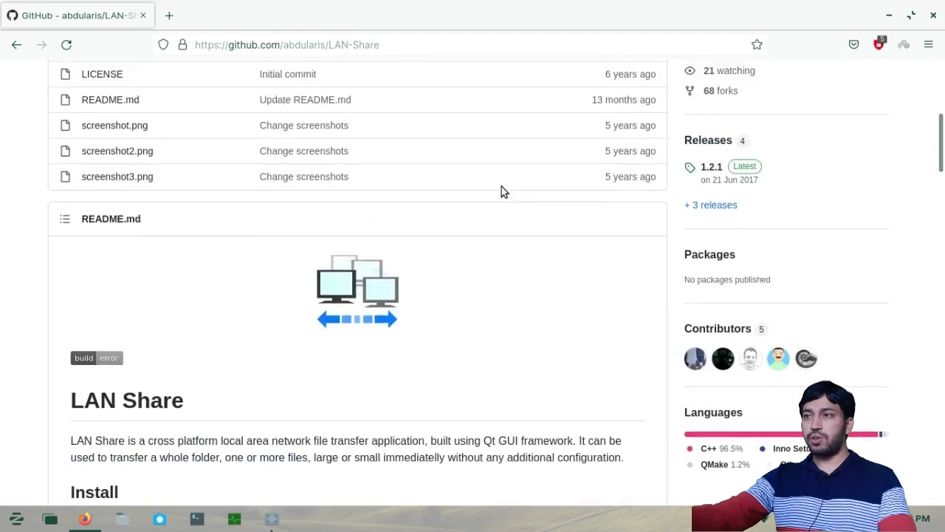
Open the LAN-Share repository's releases page and find the assets of release 1.2.1.
scroll(501, 191, down, 4)
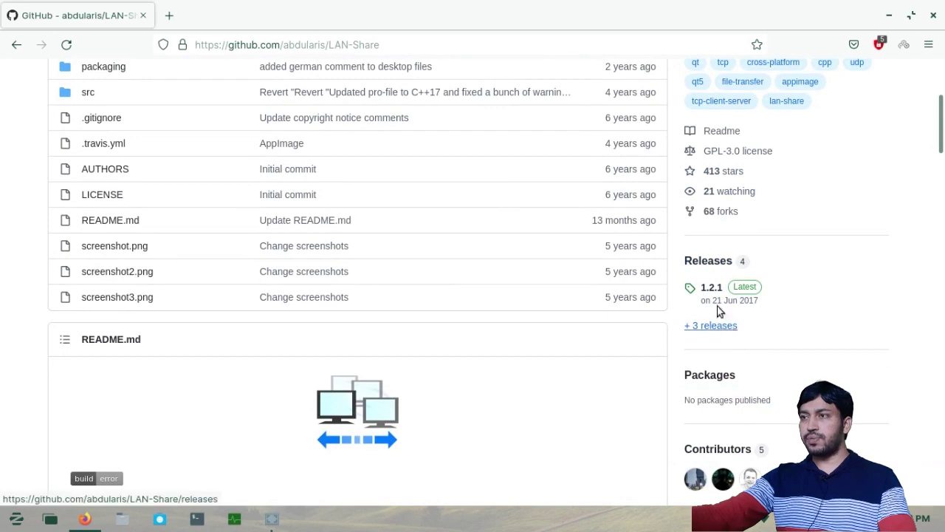
click(710, 262)
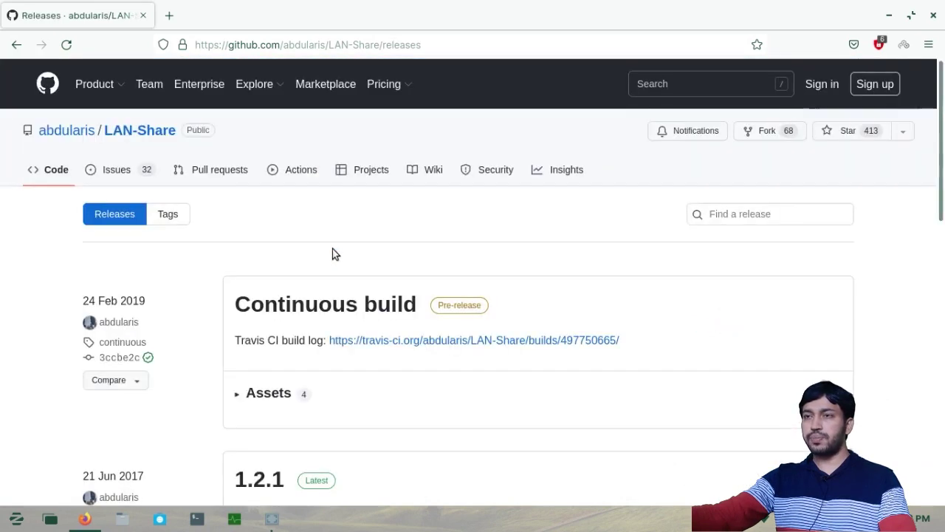
scroll(460, 259, down, 5)
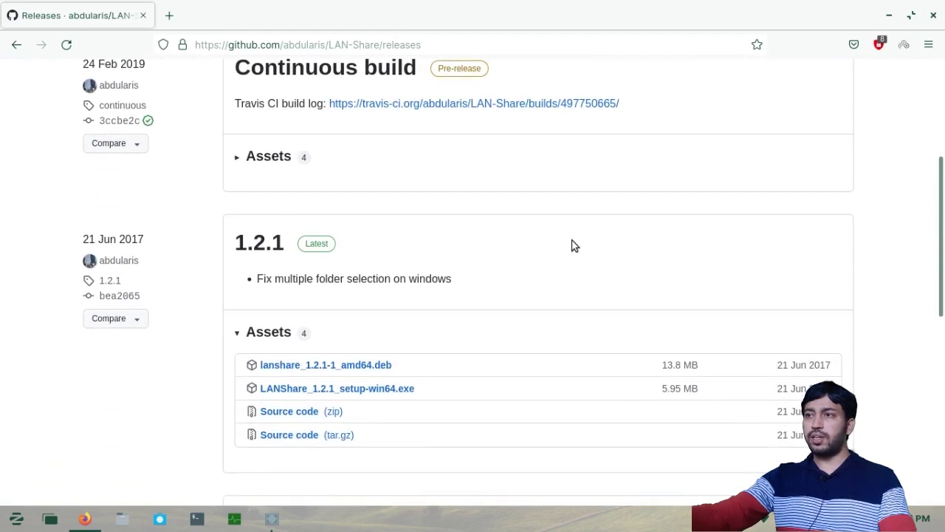
scroll(570, 244, down, 2)
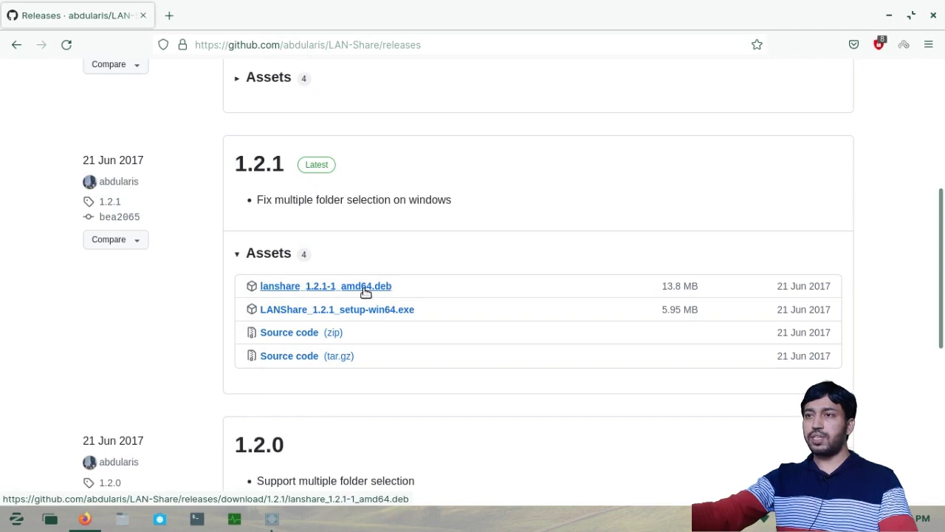
Start downloading lanshare_1.2.1-1_amd64.deb from release 1.2.1, and close the browser, cancelling the download.
click(365, 288)
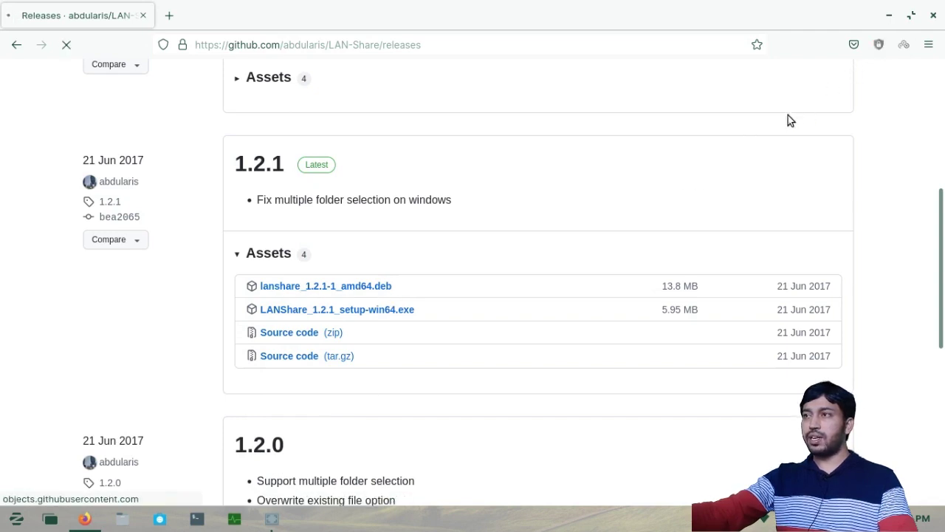
click(853, 44)
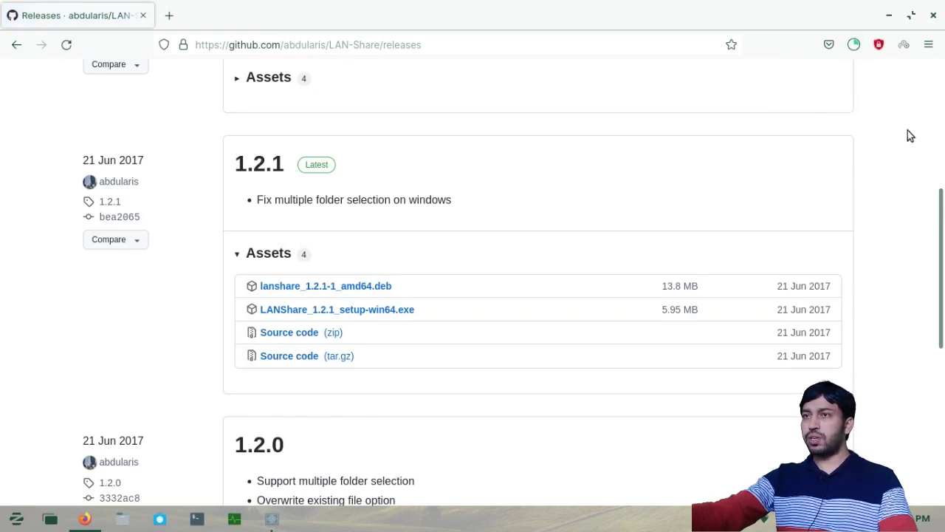
click(934, 14)
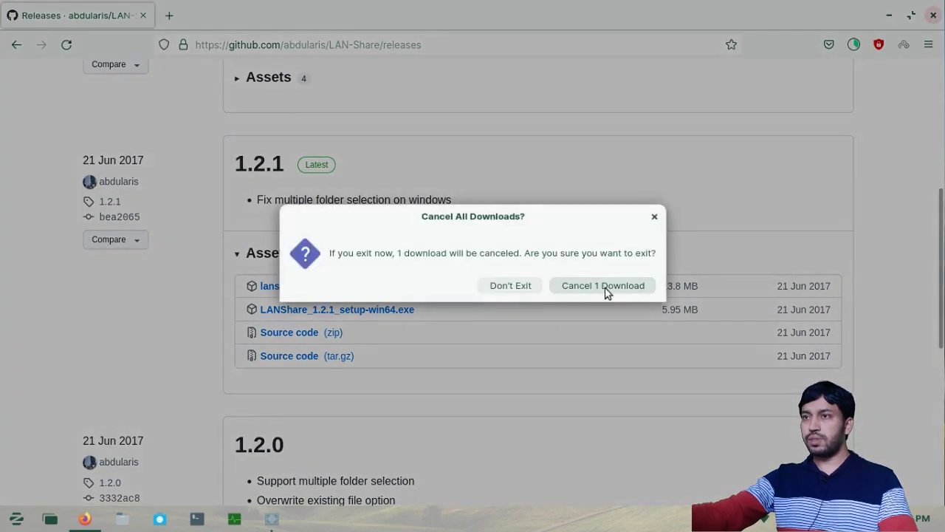
click(591, 288)
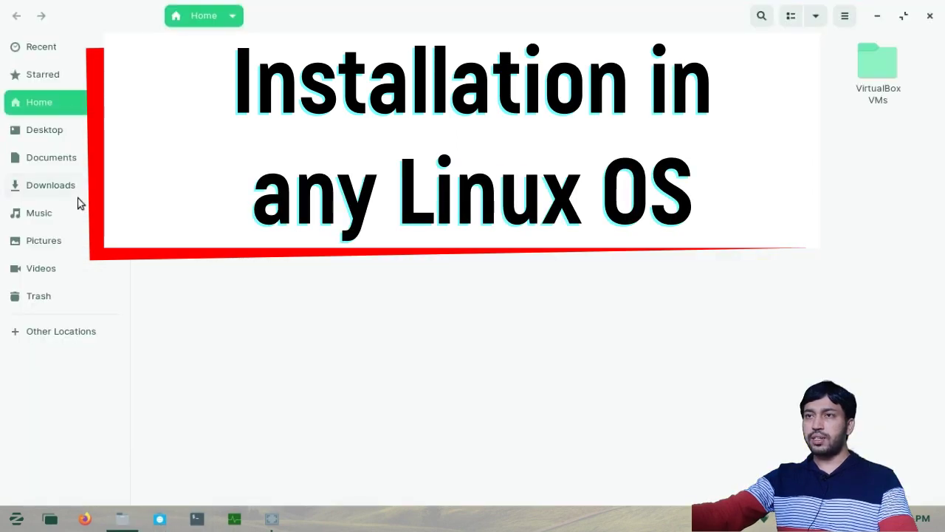
Go to the Downloads folder in the file manager.
click(75, 189)
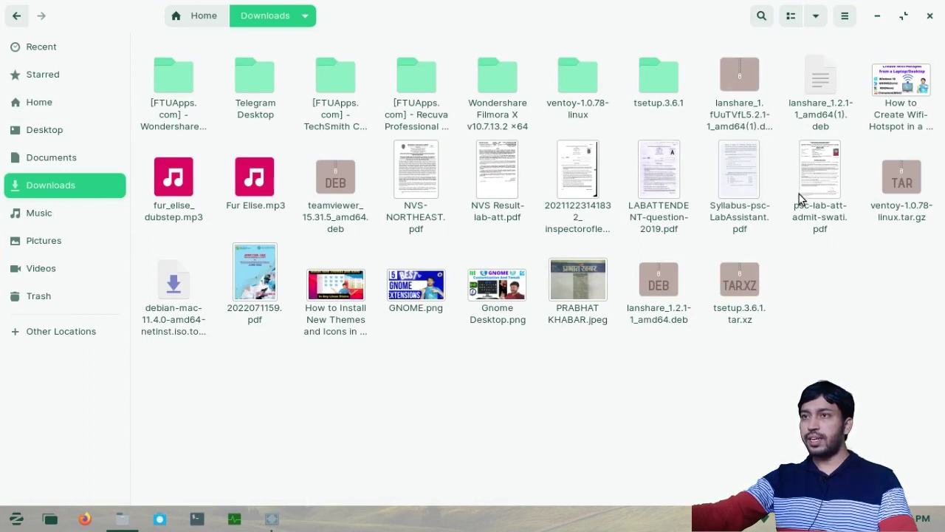
click(661, 298)
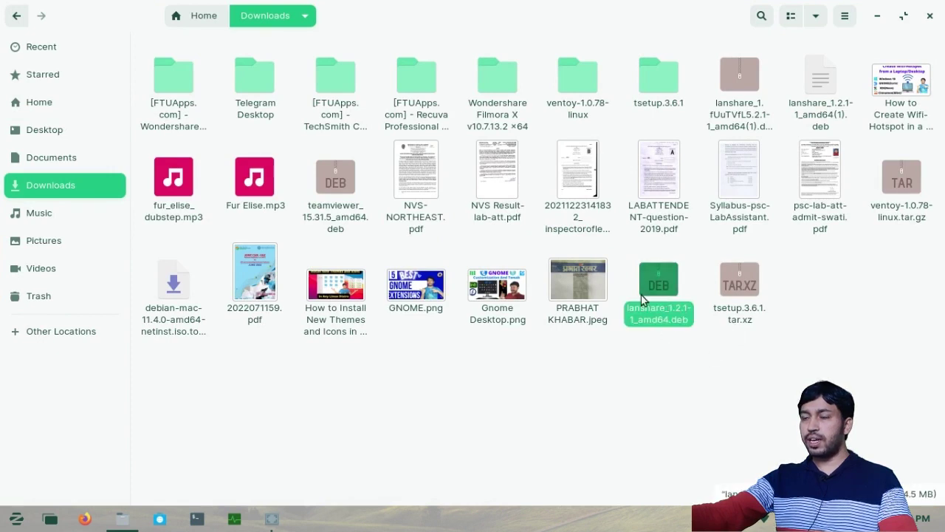
right_click(655, 322)
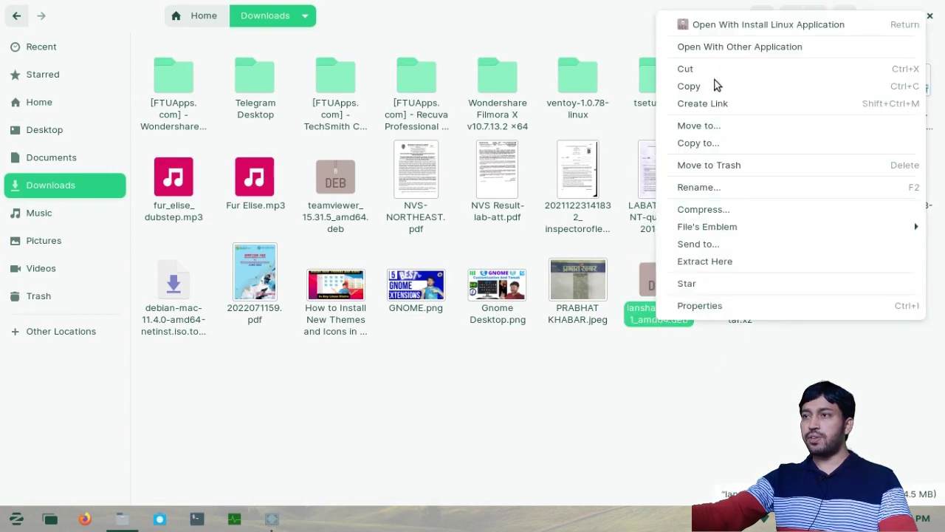
click(733, 44)
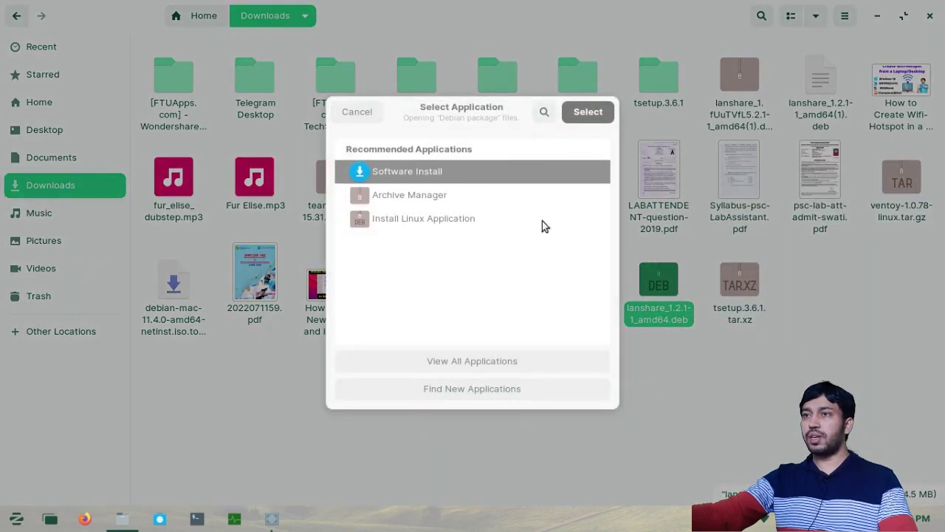
click(365, 112)
click(664, 354)
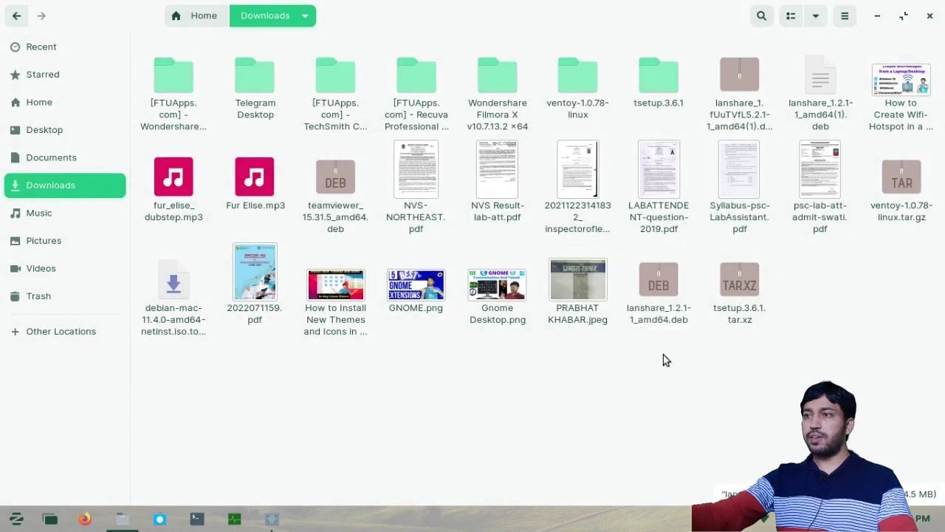
Open a terminal in the Downloads folder, maximize it, and list the folder's files with ls.
right_click(488, 391)
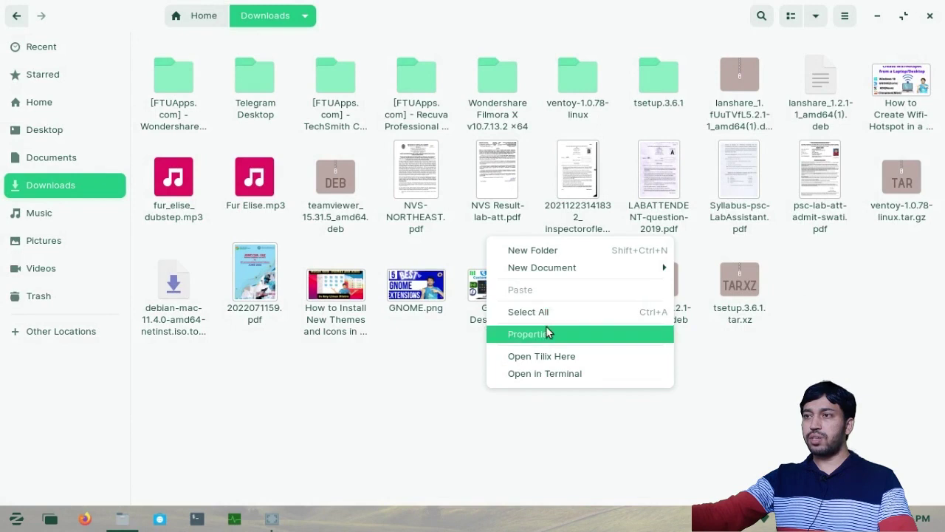
click(577, 375)
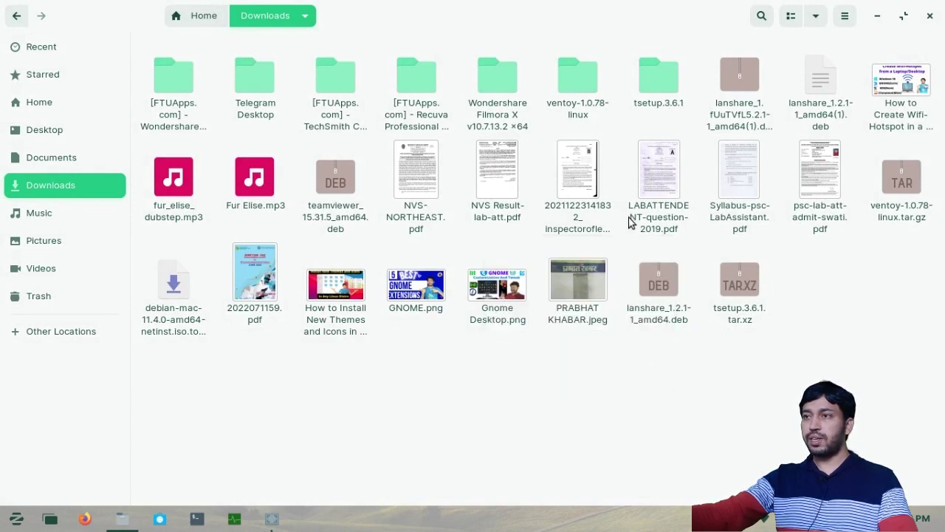
click(657, 104)
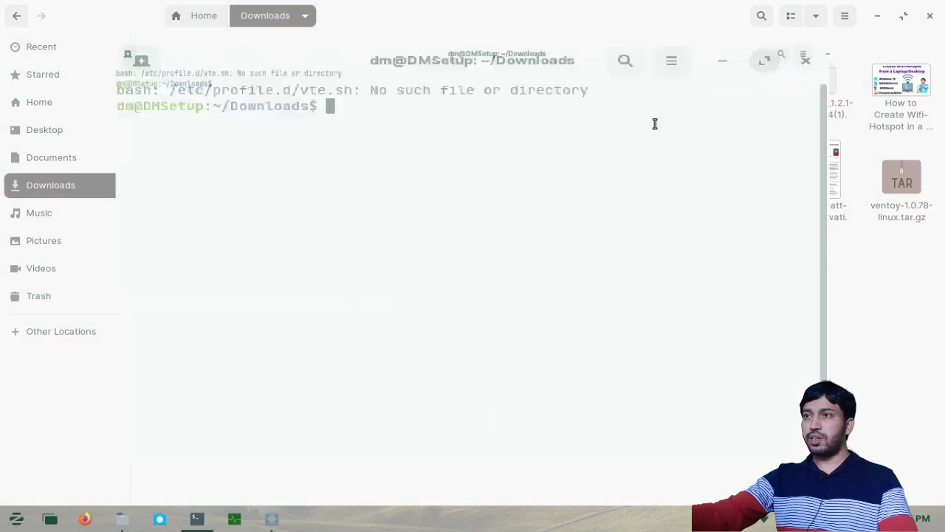
text(ls)
key(Return)
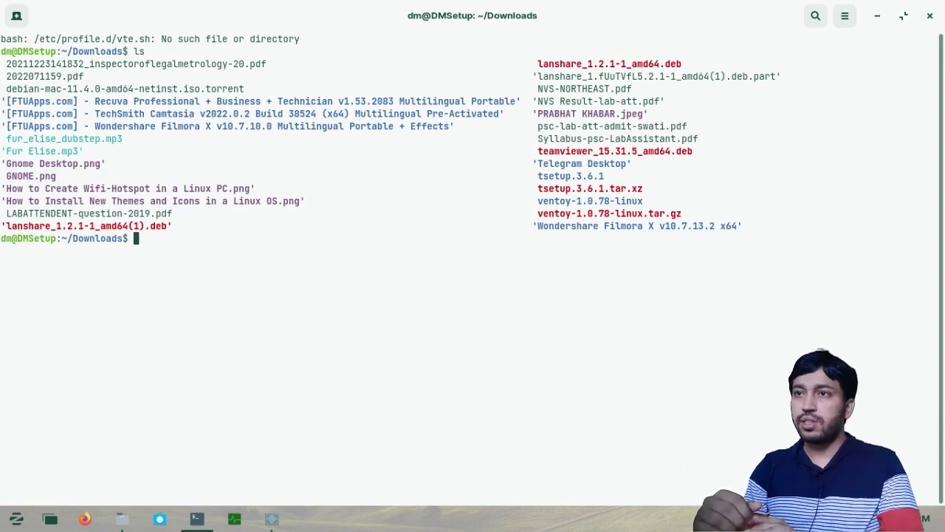
Run sudo dpkg -i lanshare_1.2.1-1_amd64.deb to install the LAN-Share package.
text(sudo )
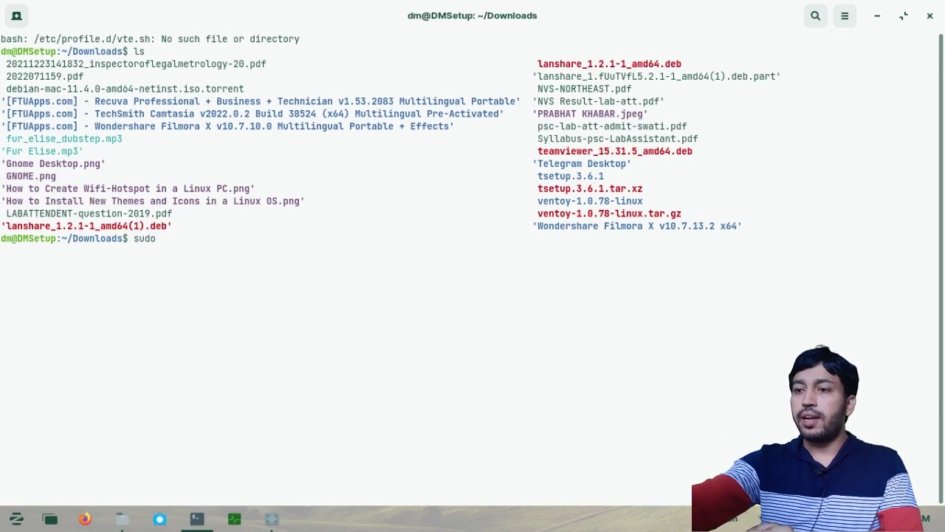
text(d)
text(pk)
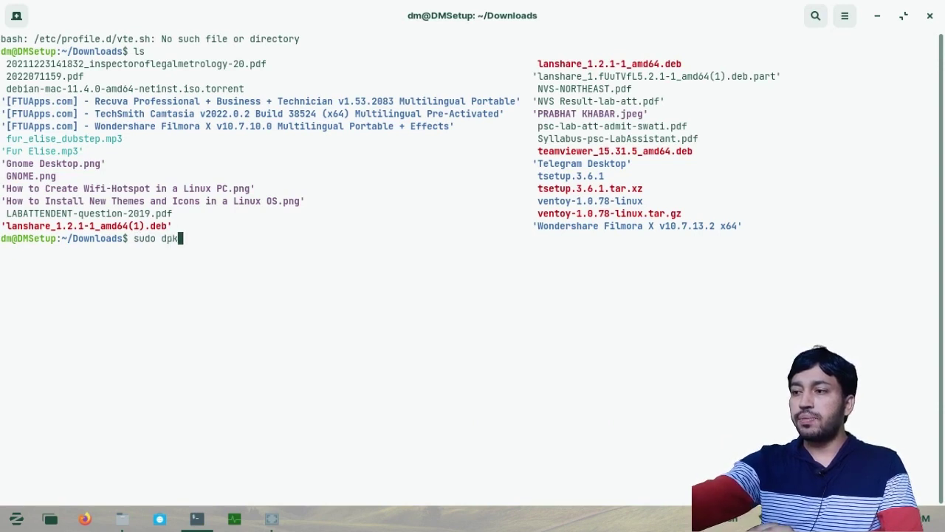
text(g -)
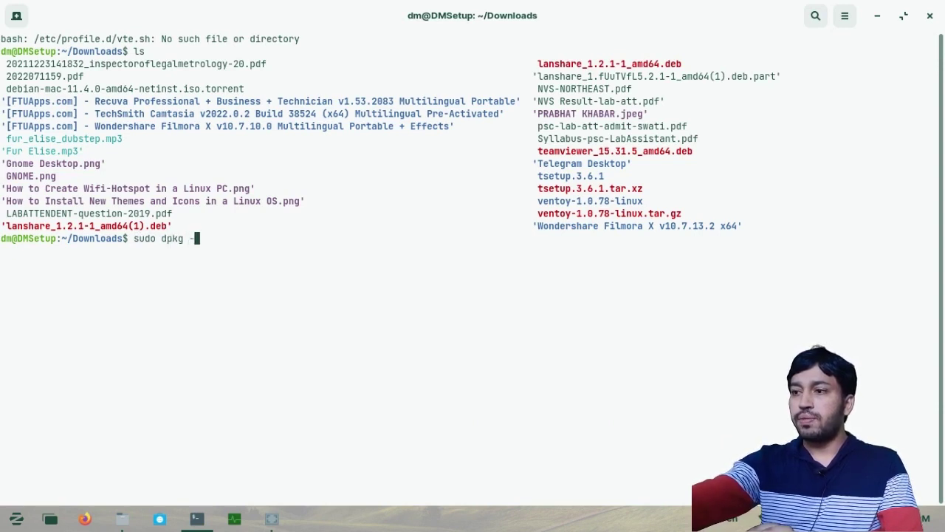
text(i )
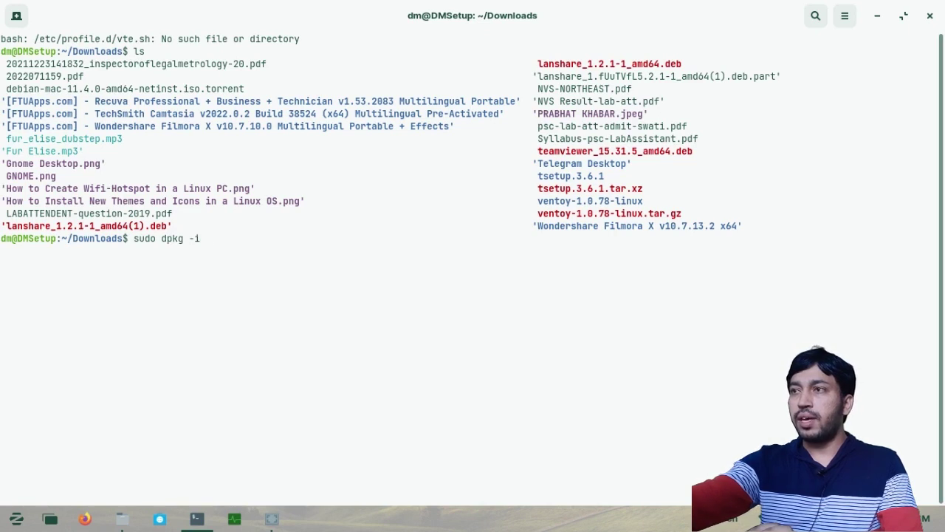
text(la)
key(Tab)
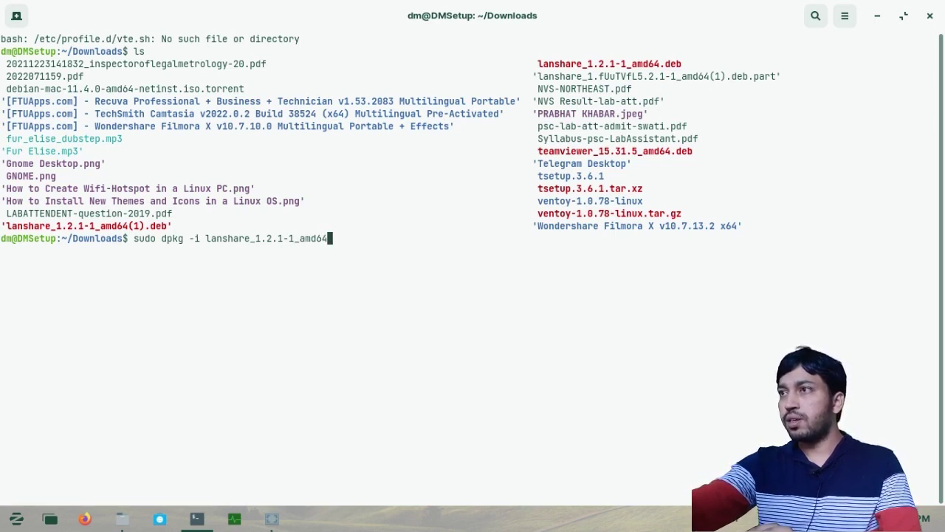
text(.d)
key(Tab)
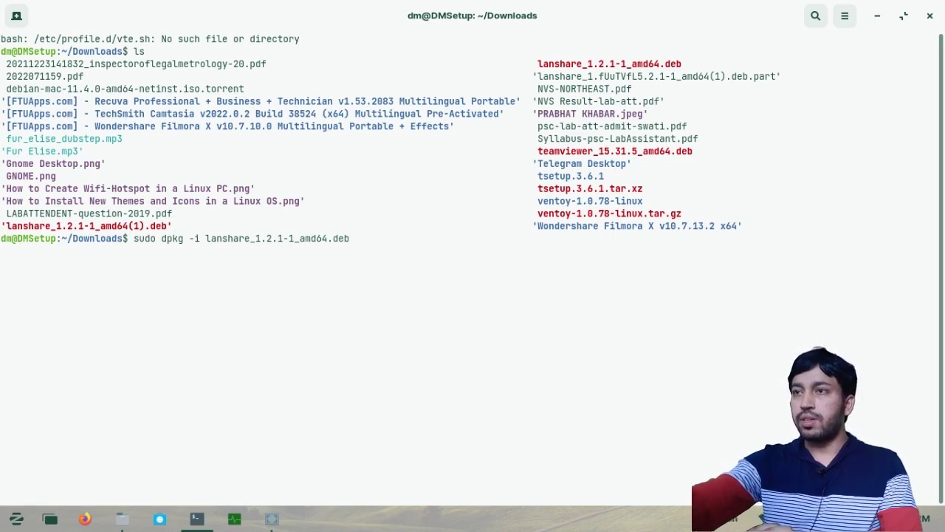
double_click(565, 63)
click(696, 63)
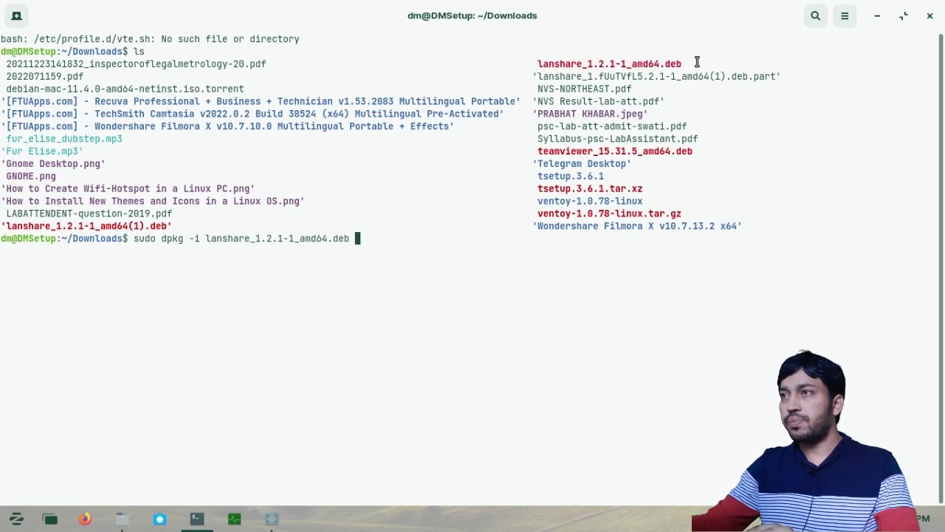
key(Return)
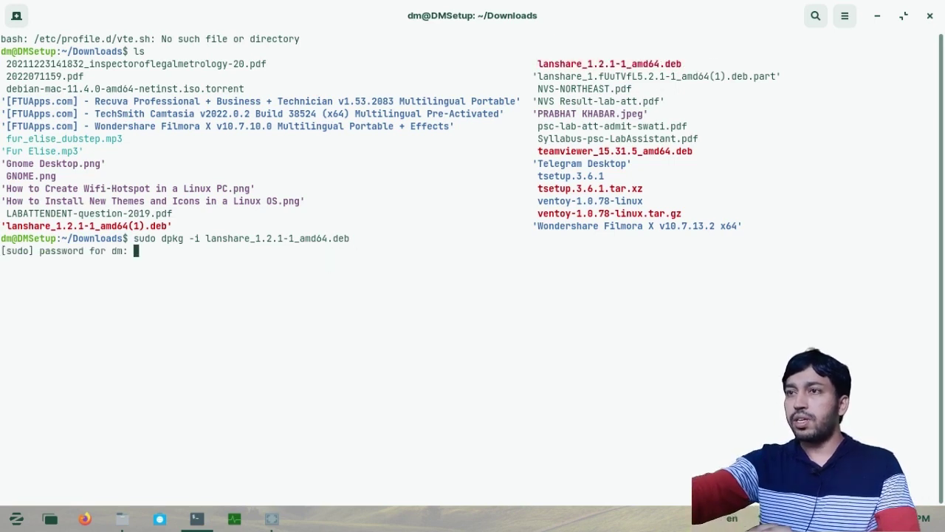
Enter the sudo password to complete the package installation, and close the terminal and the file manager.
text(*)
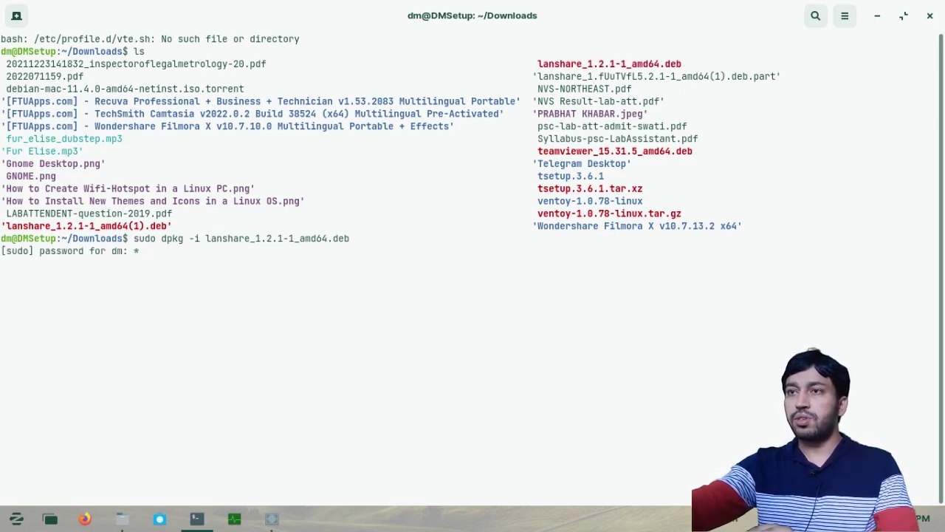
key(Return)
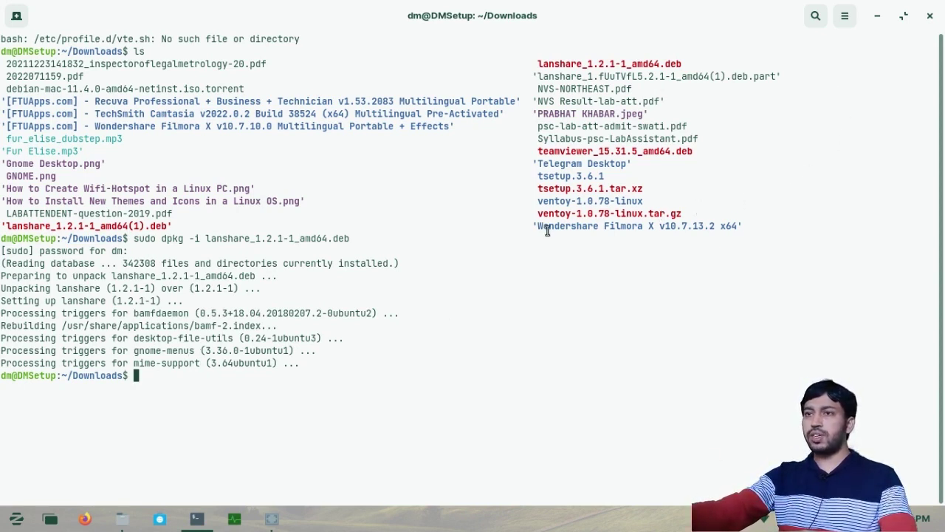
click(930, 16)
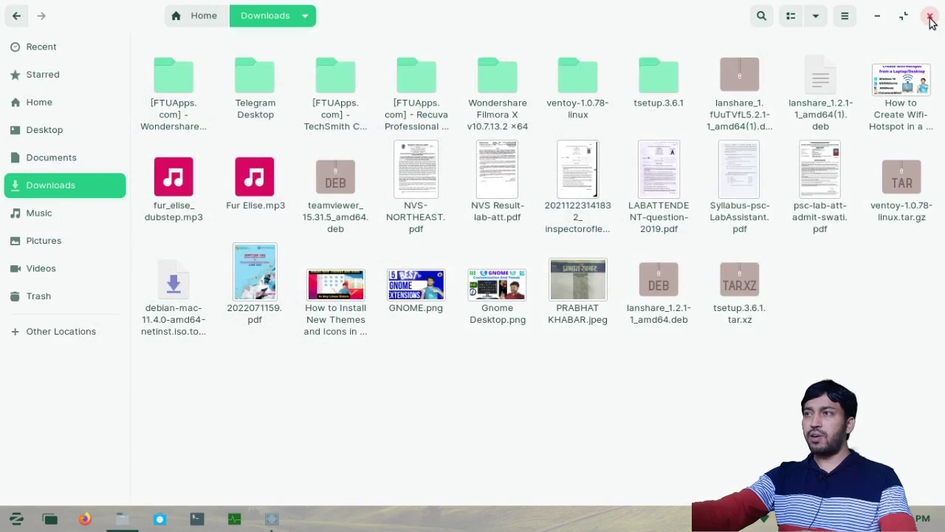
click(930, 16)
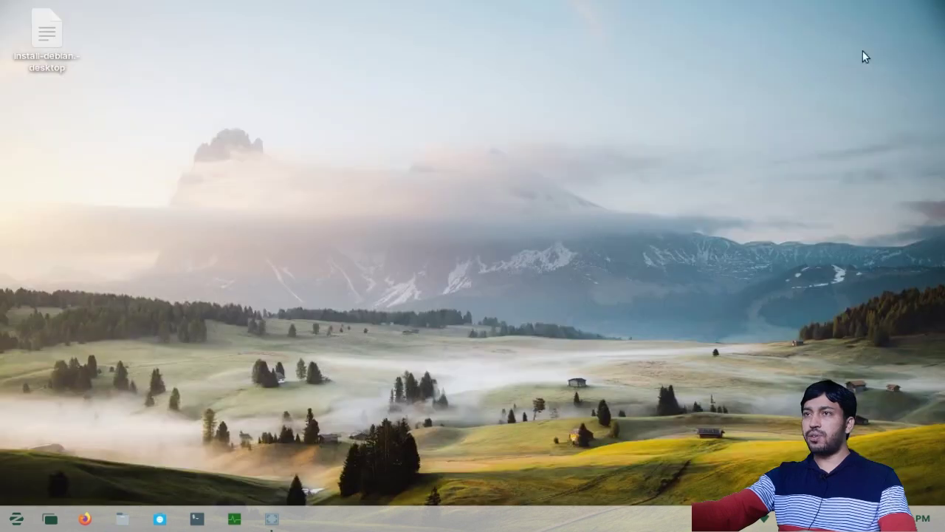
Search the installed applications for "la" and launch LANShare.
click(15, 519)
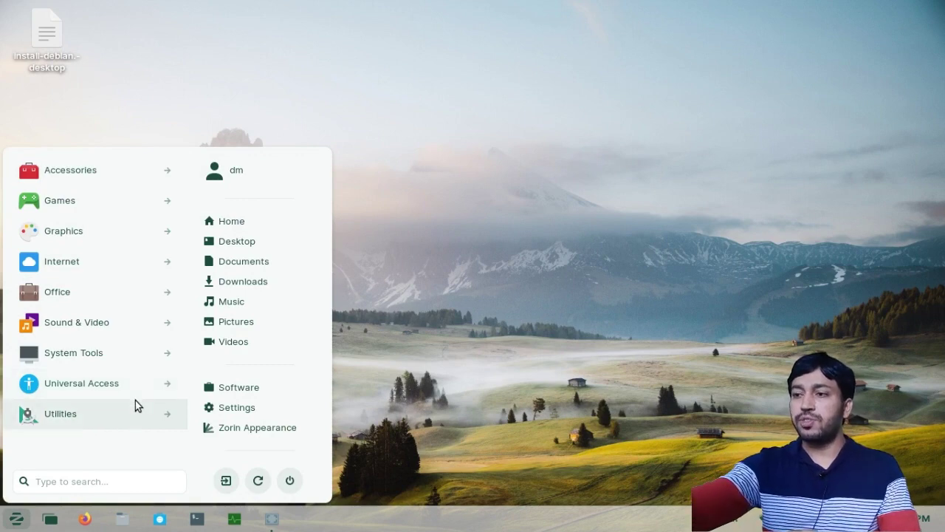
text(la)
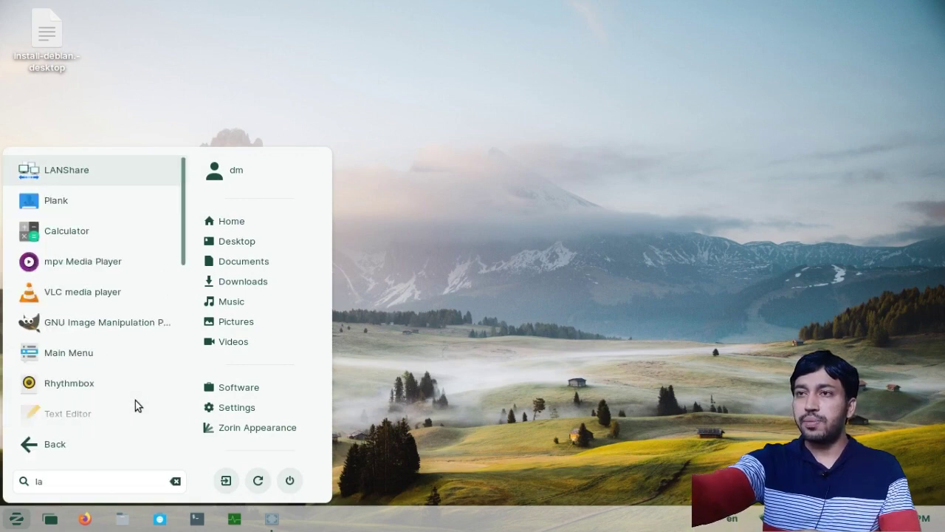
click(74, 176)
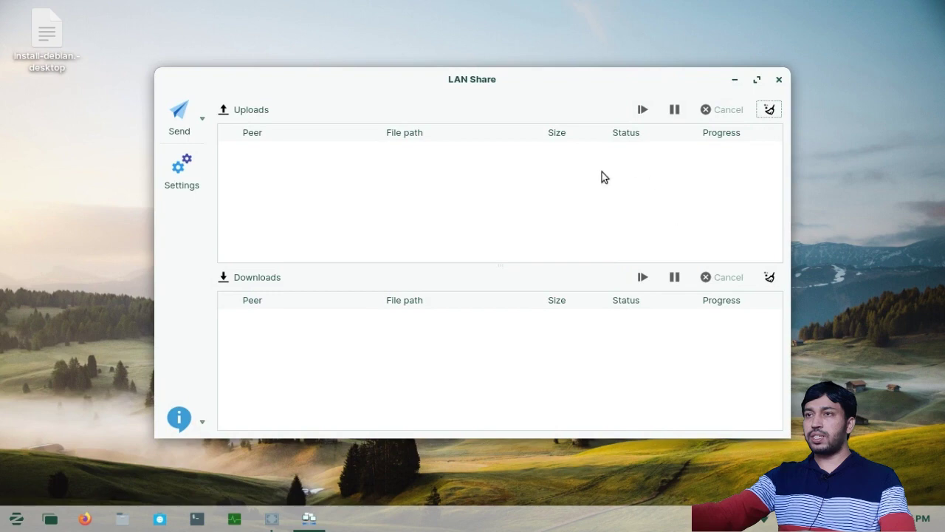
View LAN Share's About information, and close both the dialog and the application.
click(189, 424)
click(249, 422)
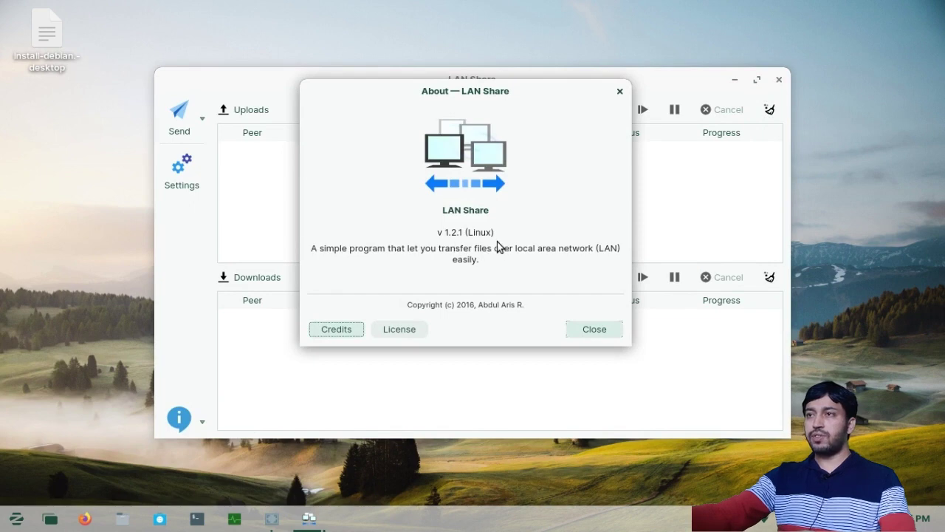
click(591, 333)
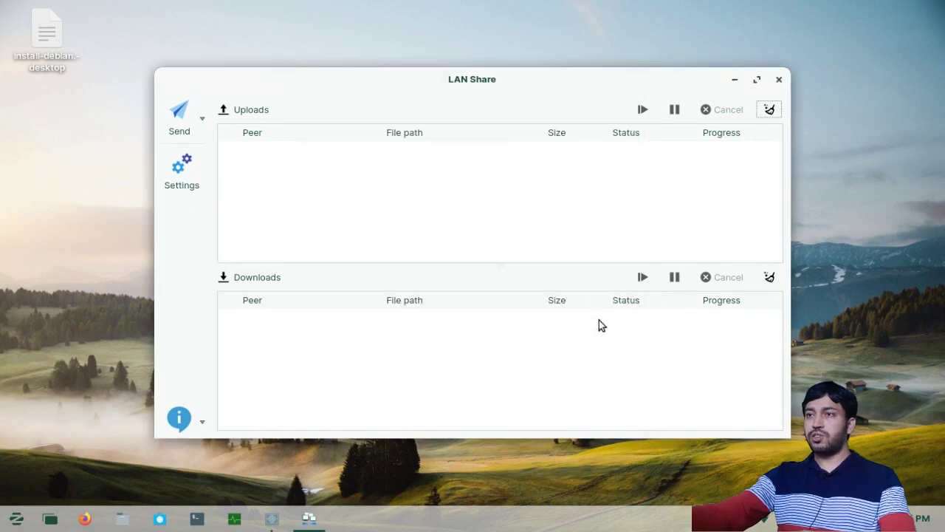
click(778, 80)
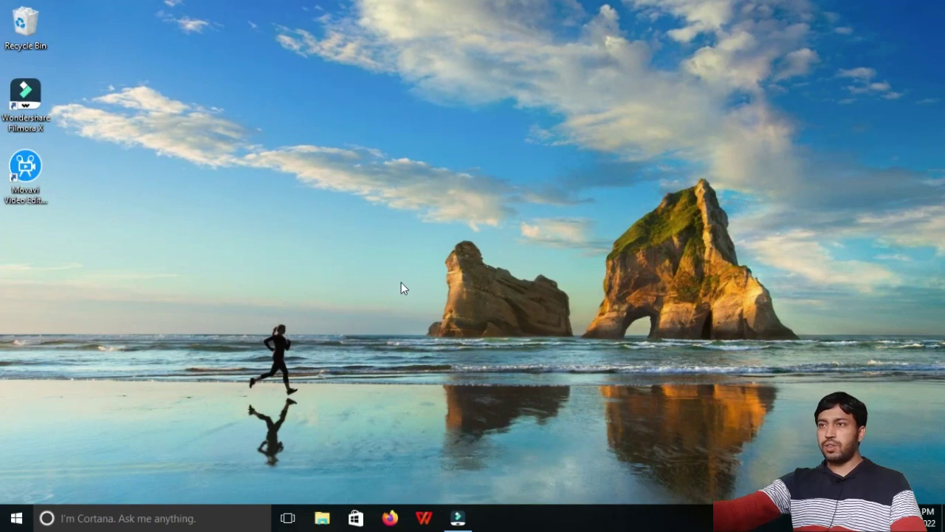
click(458, 520)
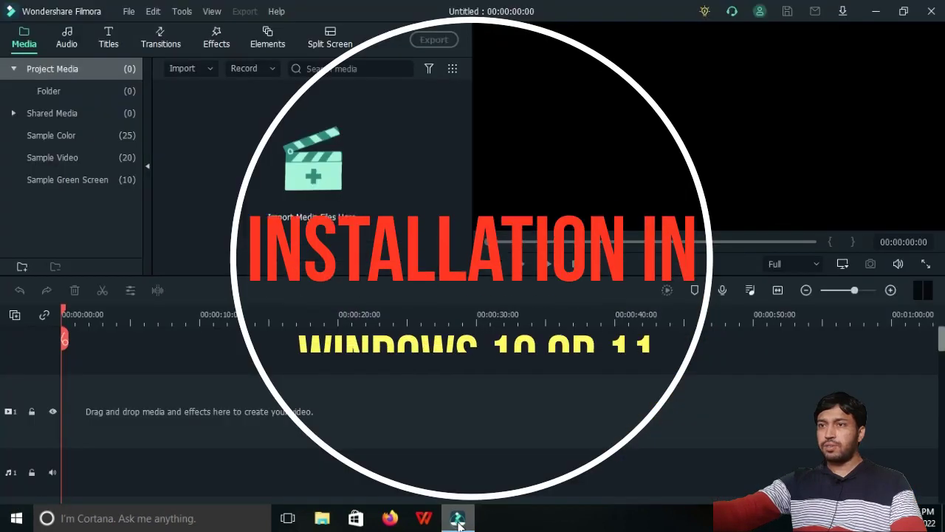
click(459, 521)
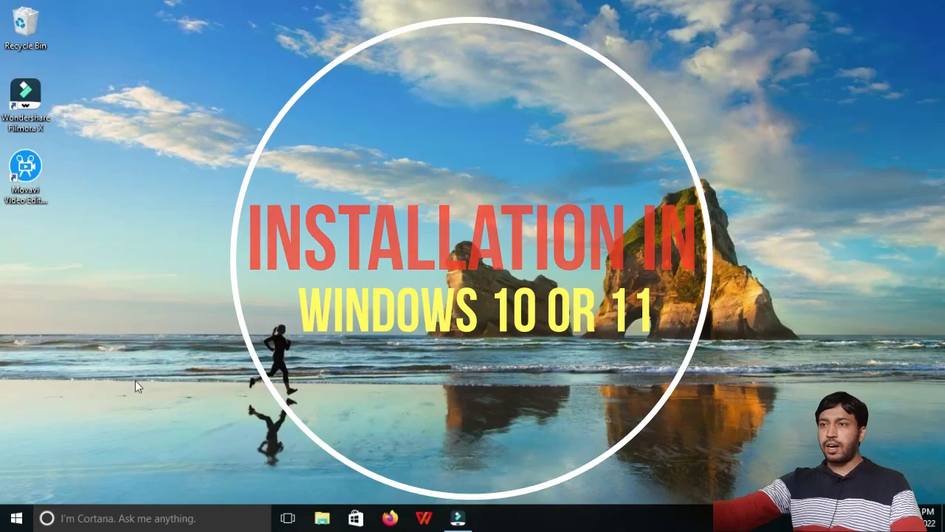
Go to the Downloads folder in File Explorer on Windows and run the LANShare_1.2.1_setup-win64 installer, allowing it to start.
click(322, 521)
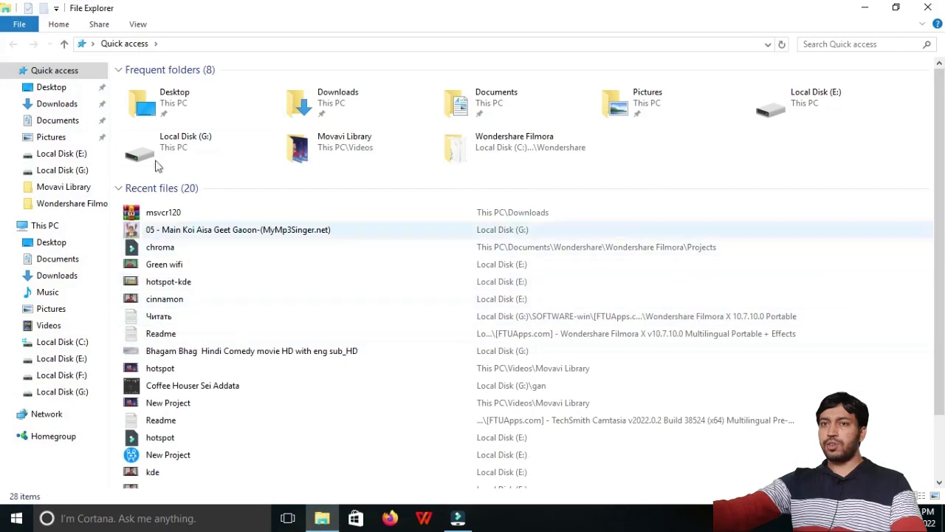
click(47, 105)
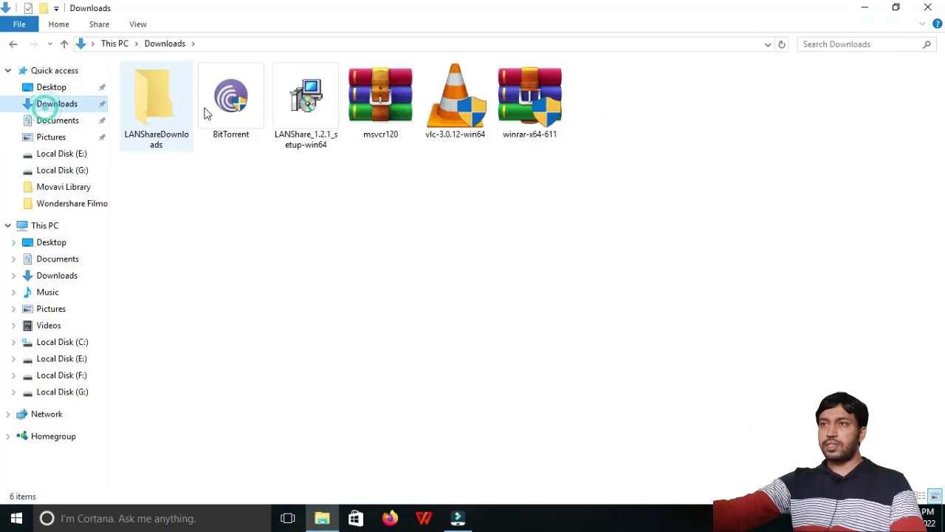
click(303, 129)
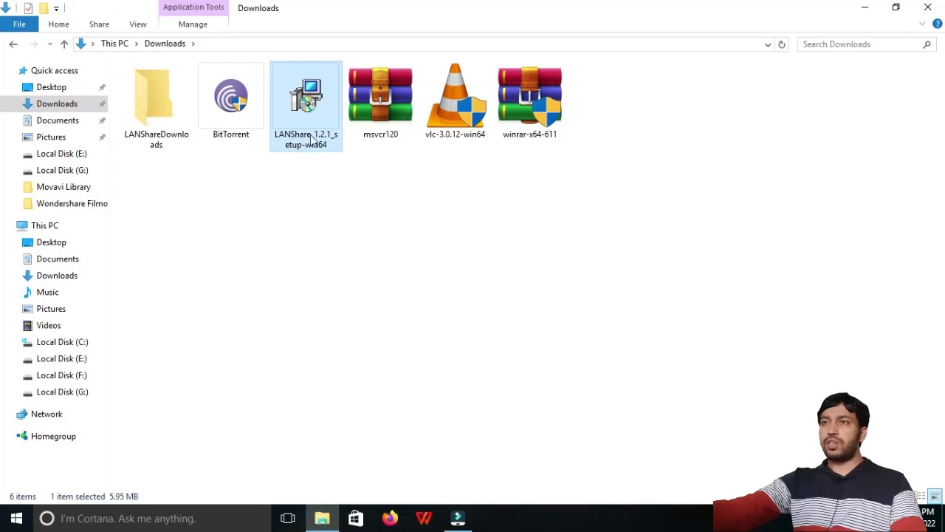
double_click(306, 135)
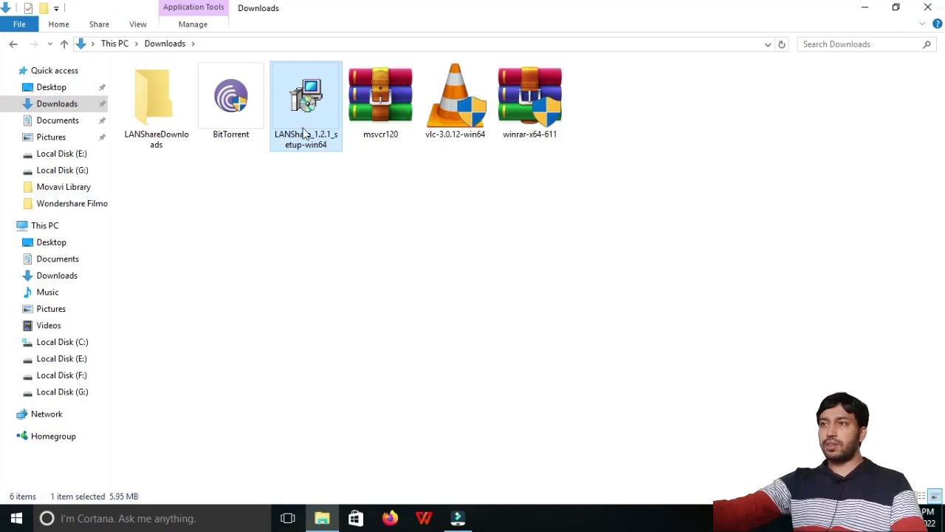
click(517, 273)
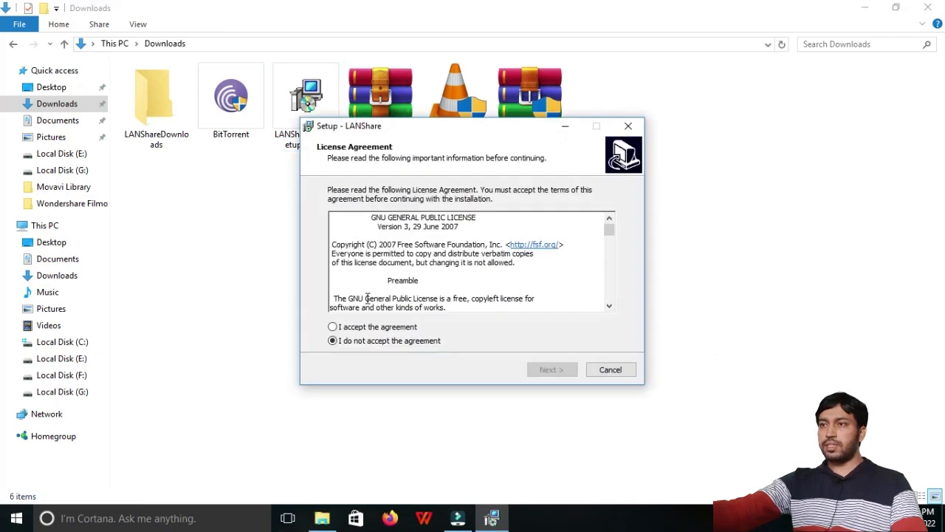
Accept the license agreement and confirm installing into the existing folder C:\Program Files (x86)\LANShare.
click(342, 327)
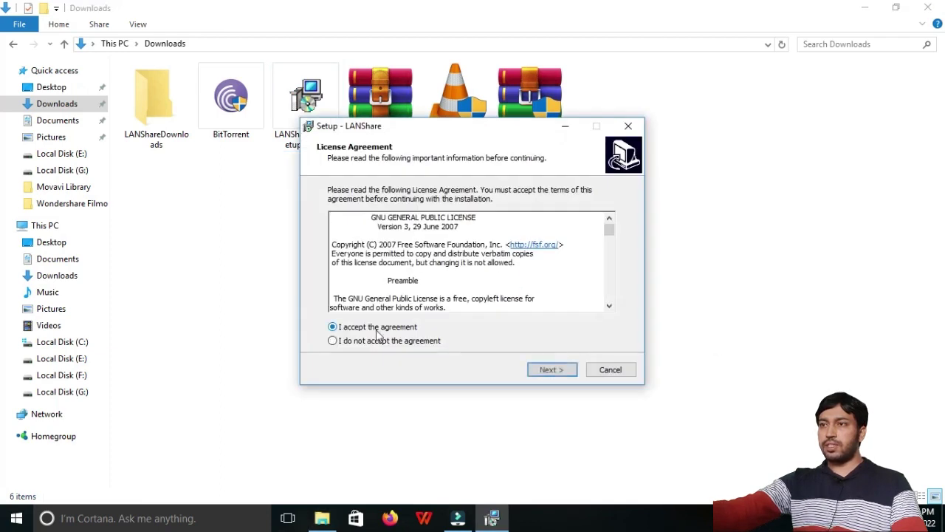
click(546, 369)
click(552, 372)
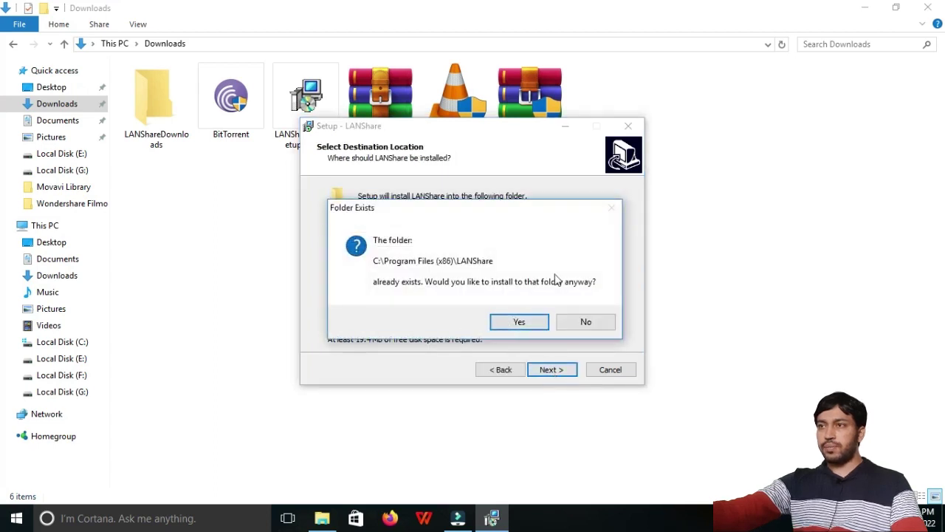
click(526, 325)
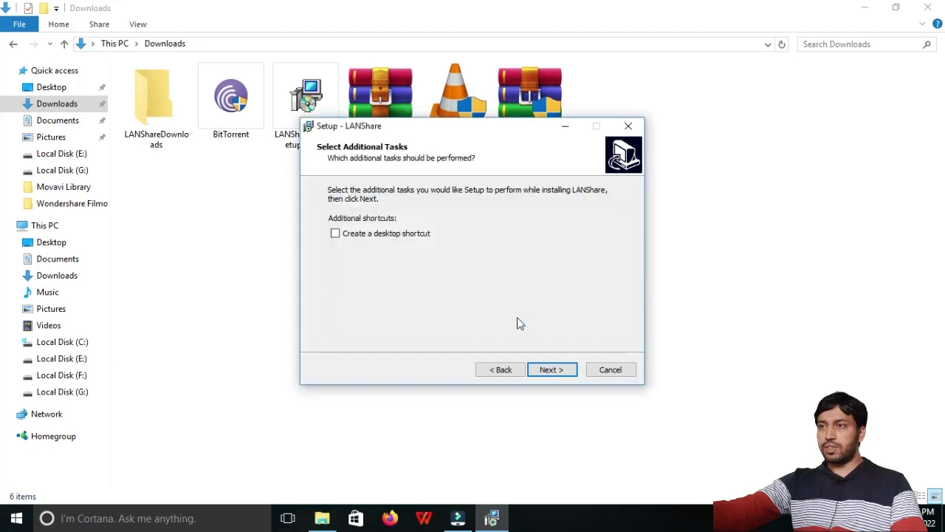
Install LANShare without a desktop shortcut and finish the setup with Launch LANShare enabled.
click(560, 377)
click(551, 369)
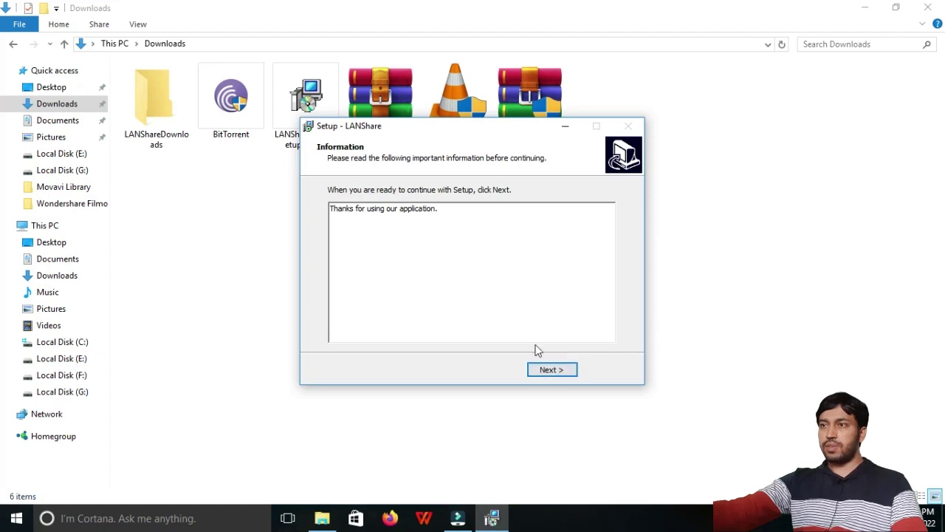
click(552, 370)
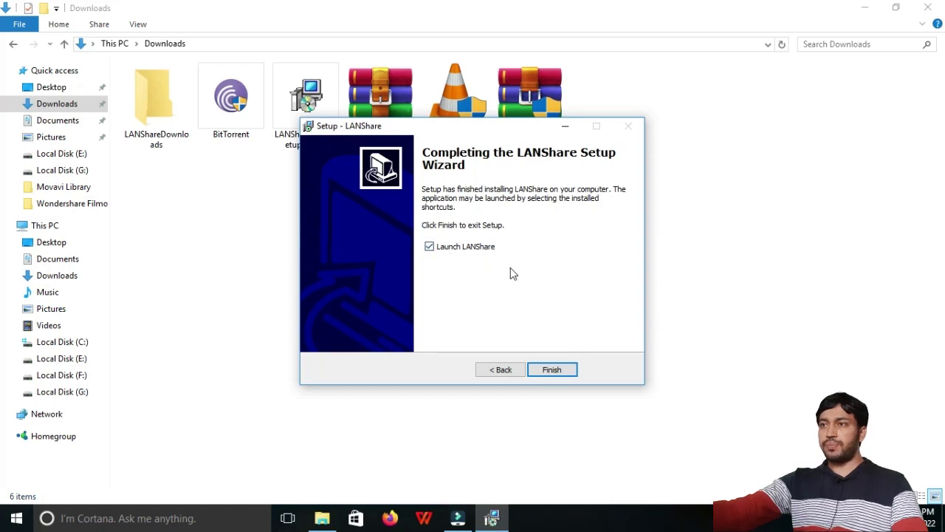
click(552, 370)
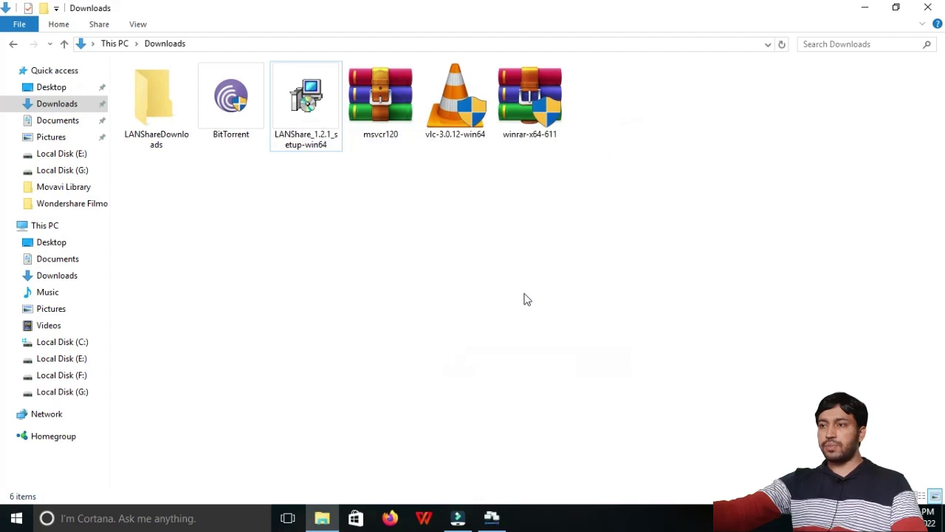
Bring up the running LAN Share window to look at it, and close it.
click(492, 520)
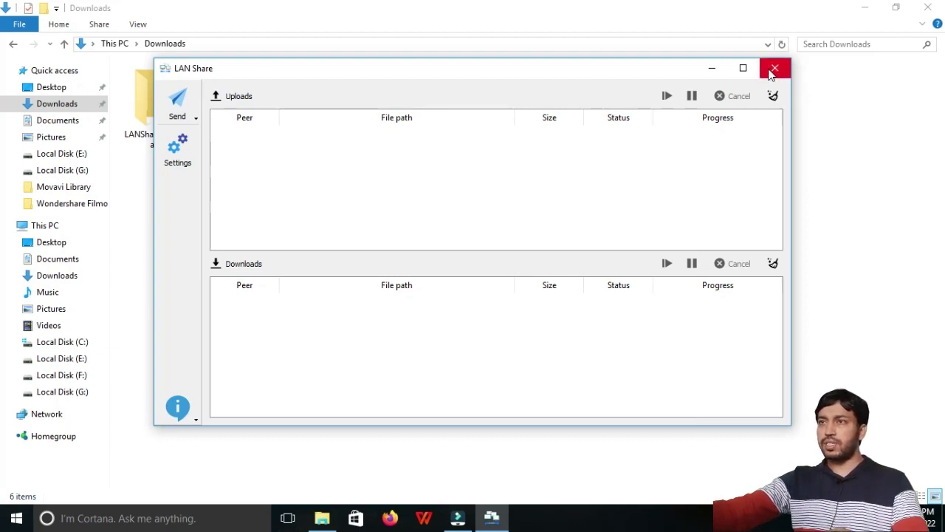
click(774, 70)
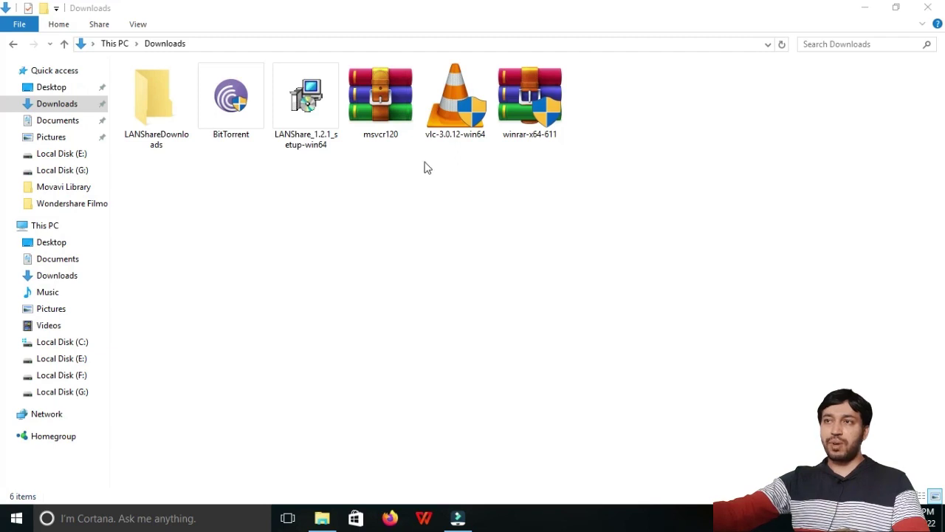
Check the contents of the msvcr120 archive and extract its files directly into the Downloads folder.
double_click(398, 119)
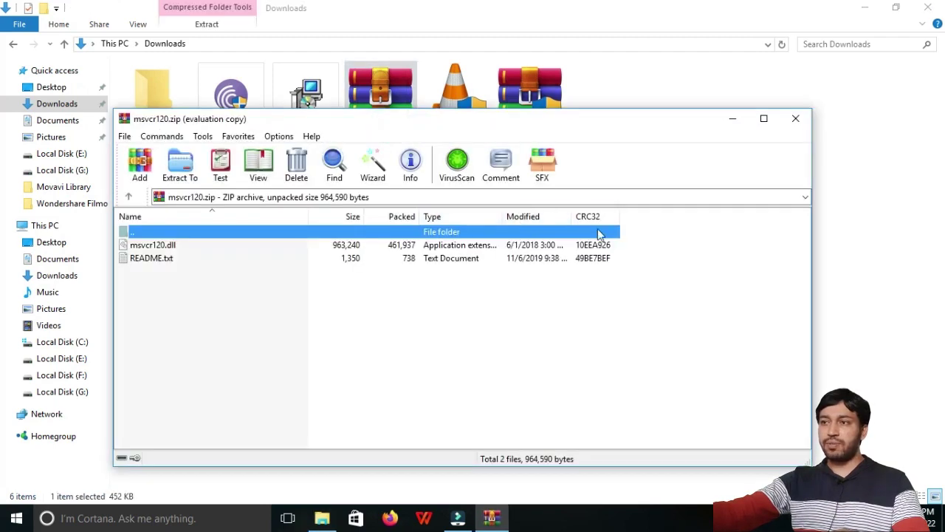
click(795, 118)
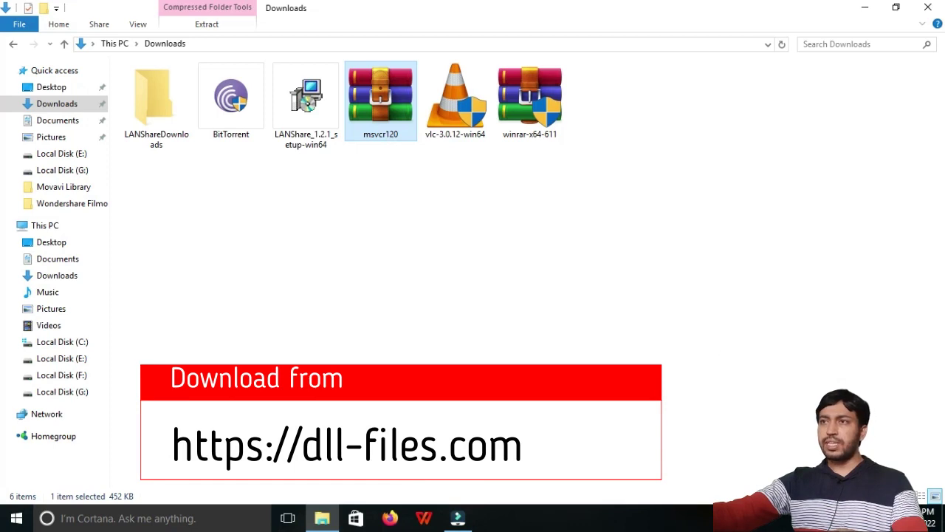
right_click(387, 110)
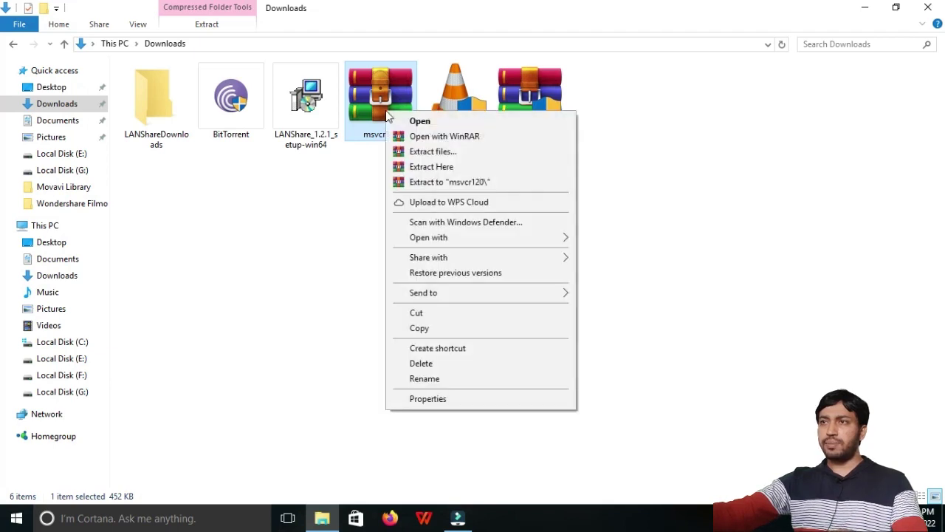
click(435, 167)
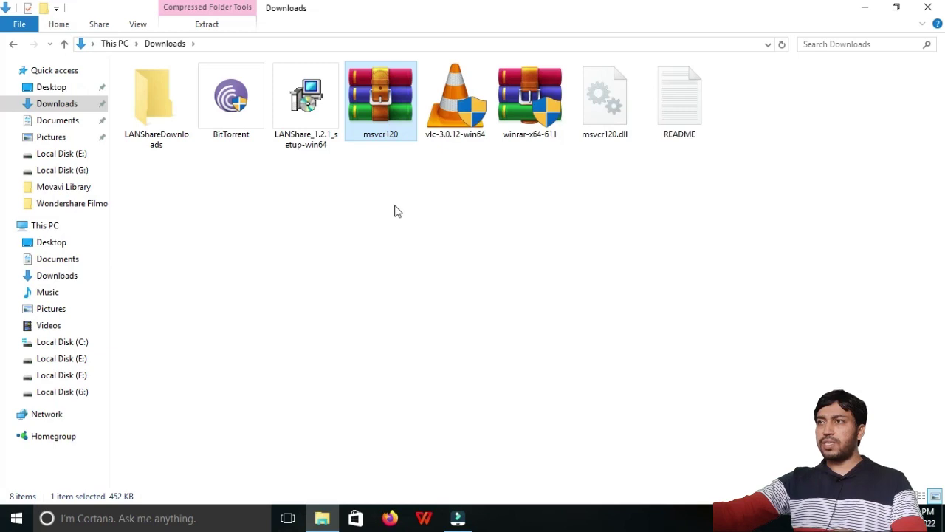
click(494, 226)
Copy the extracted msvcr120.dll file from the Downloads folder.
click(669, 107)
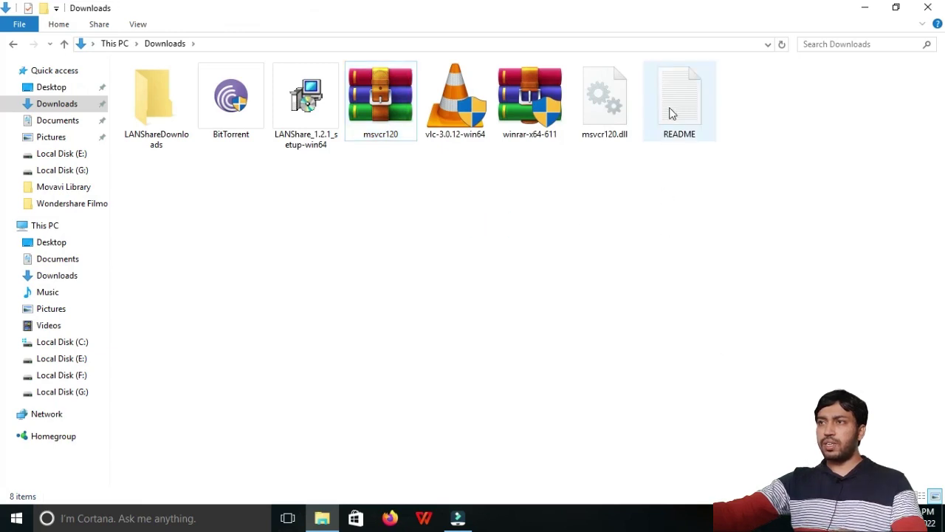
click(627, 129)
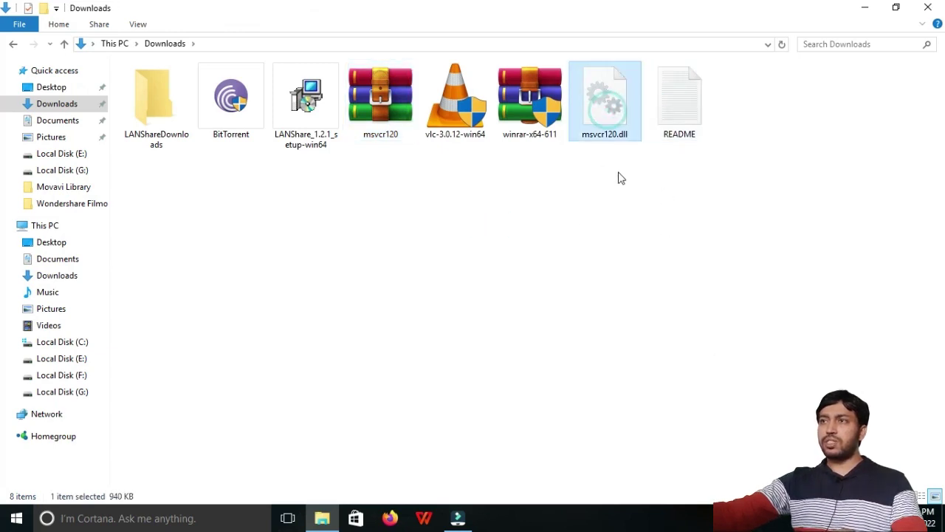
right_click(608, 116)
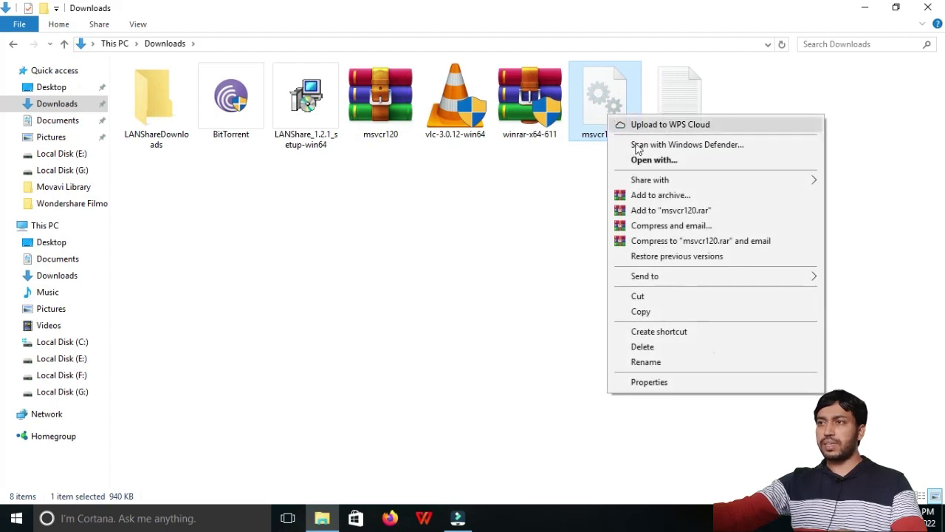
click(641, 312)
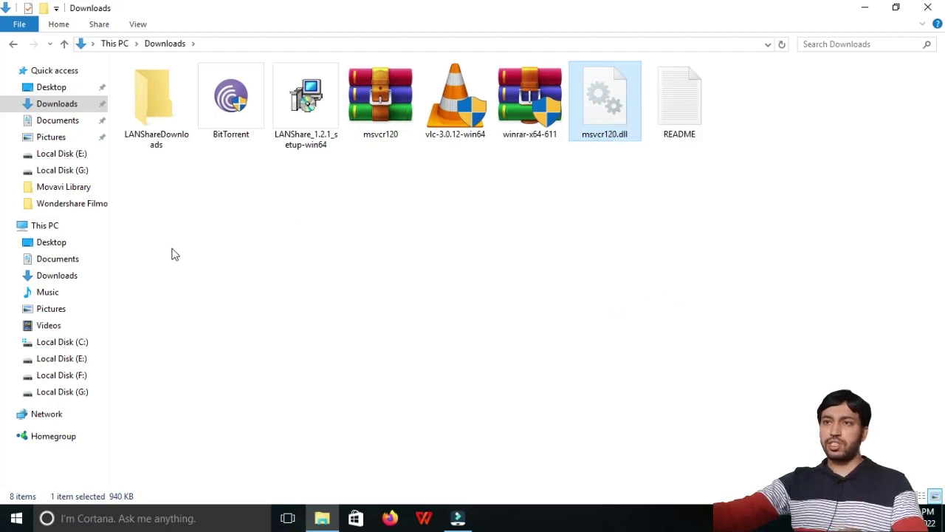
Open the LANShare folder in C:\Program Files (x86), check it for msvcp120.dll and msvcr120.dll, and close the window.
click(81, 345)
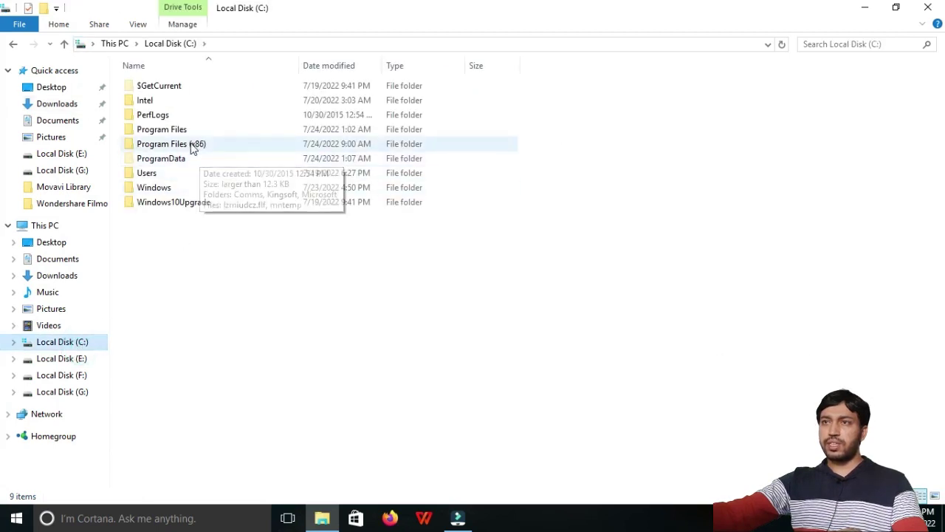
double_click(226, 147)
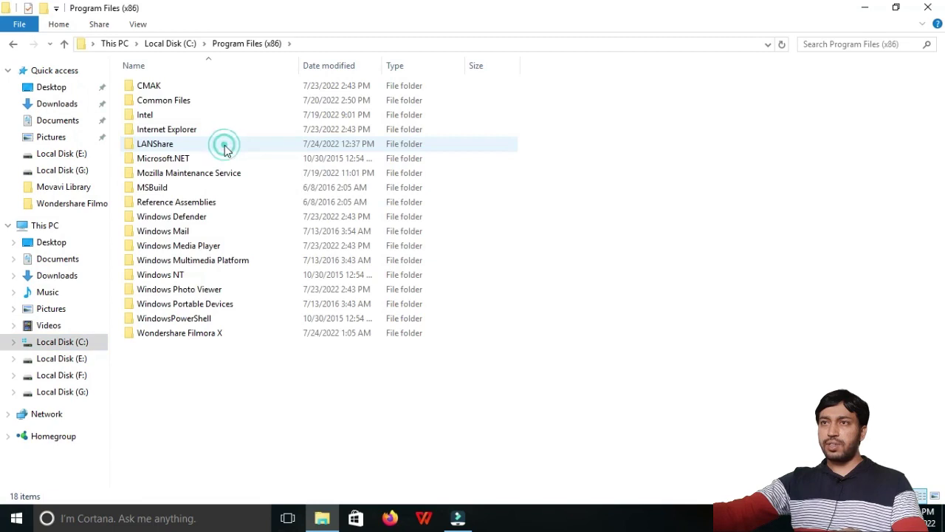
double_click(242, 145)
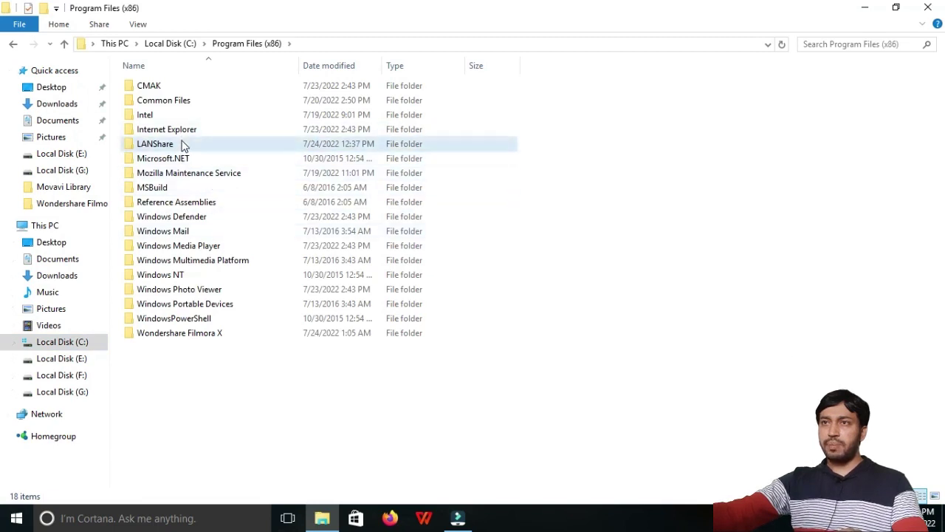
click(184, 143)
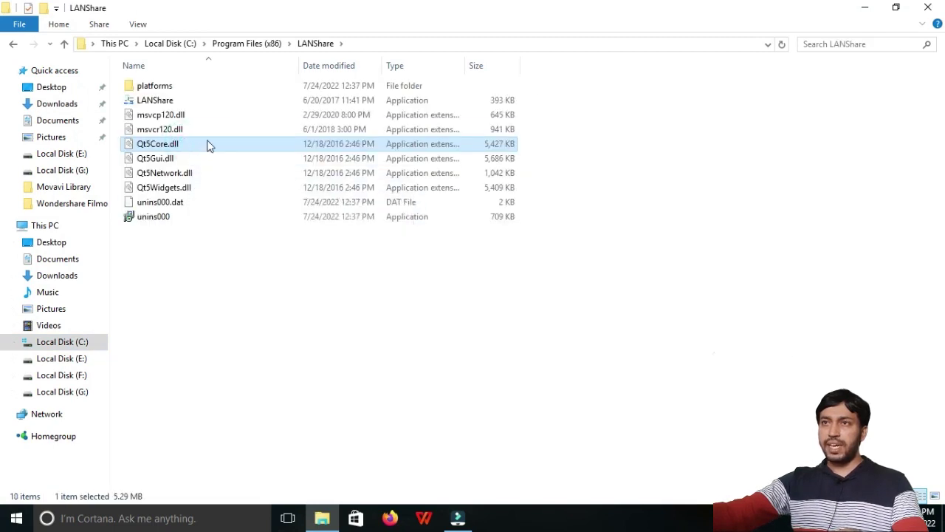
click(186, 129)
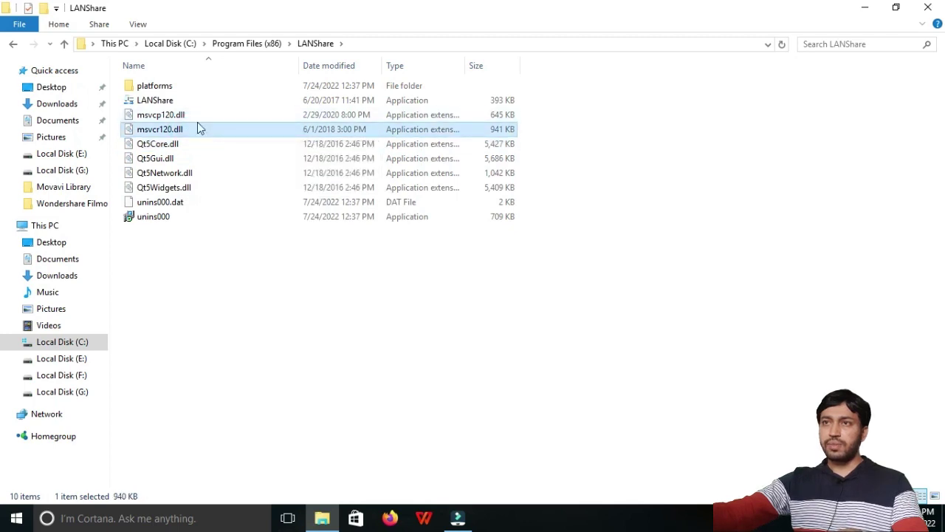
click(196, 115)
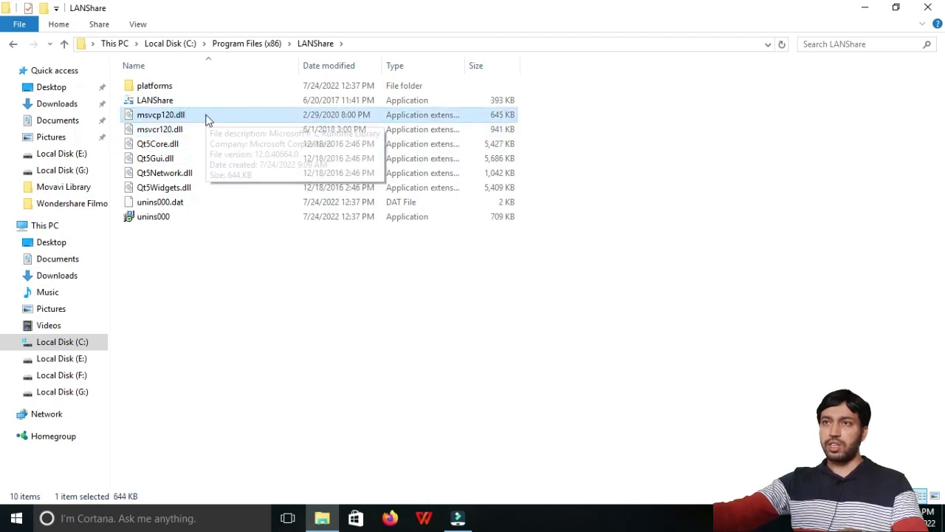
click(205, 129)
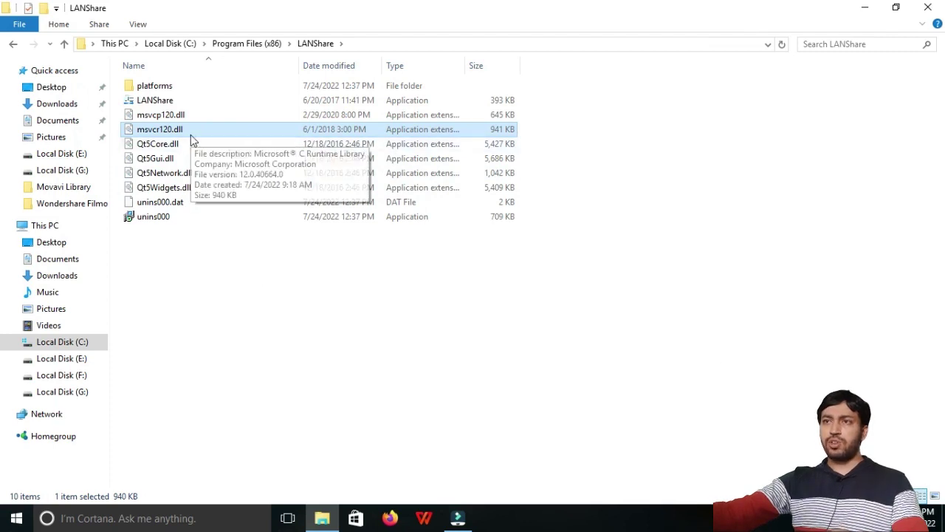
click(246, 275)
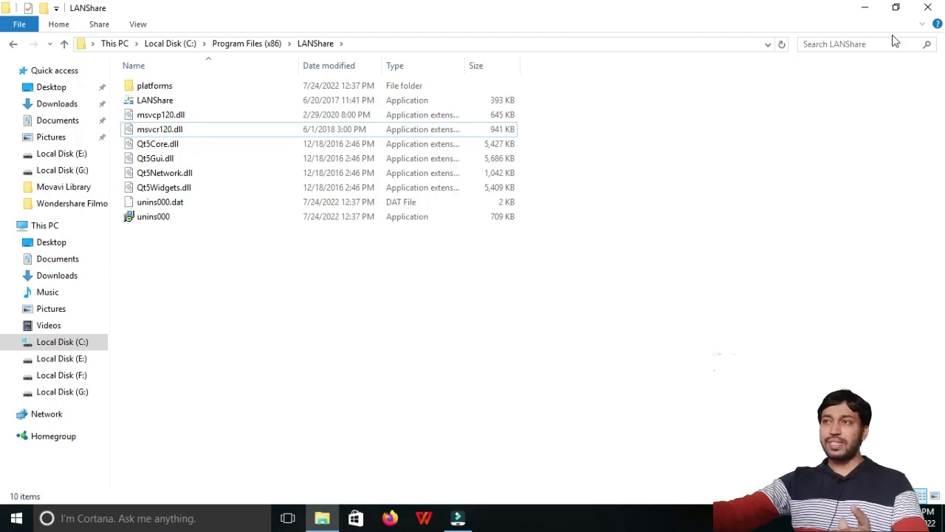
click(927, 8)
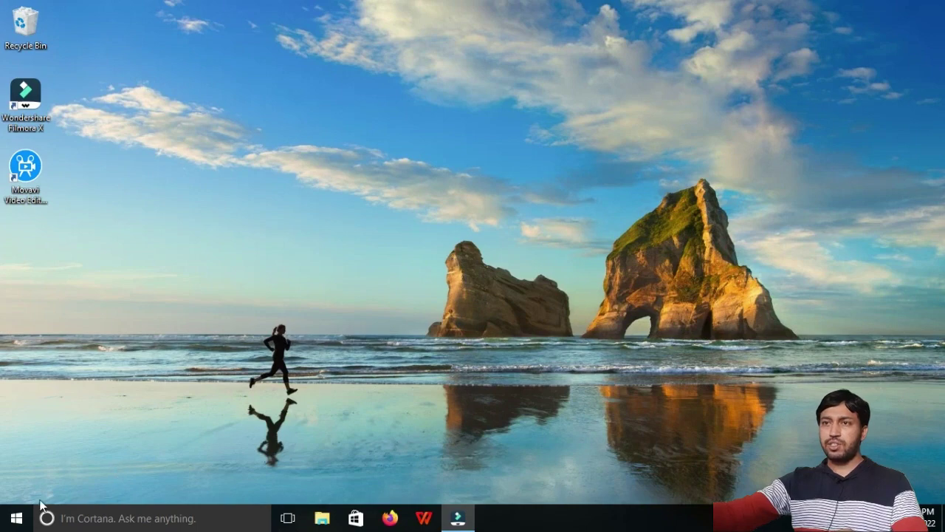
Launch LAN Share on Windows, view its About information, and close the application.
click(18, 517)
click(56, 349)
click(185, 422)
click(234, 404)
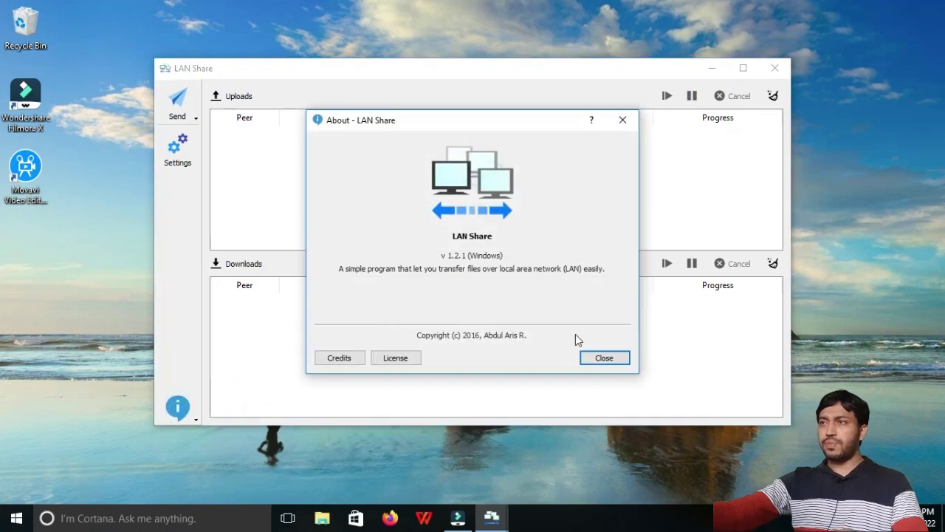
click(604, 358)
click(771, 73)
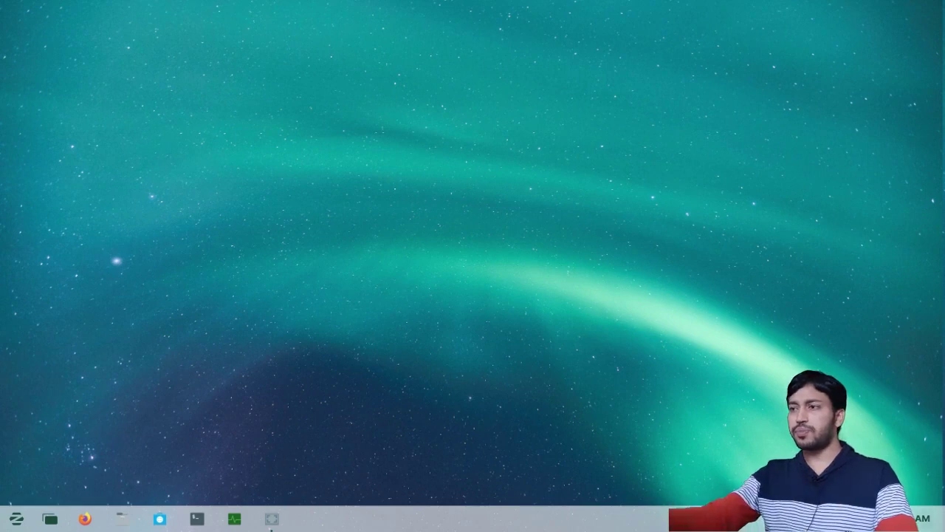
Open the Wi-Fi settings on the Linux computer and bring up the Wi-Fi hotspot setup.
click(893, 518)
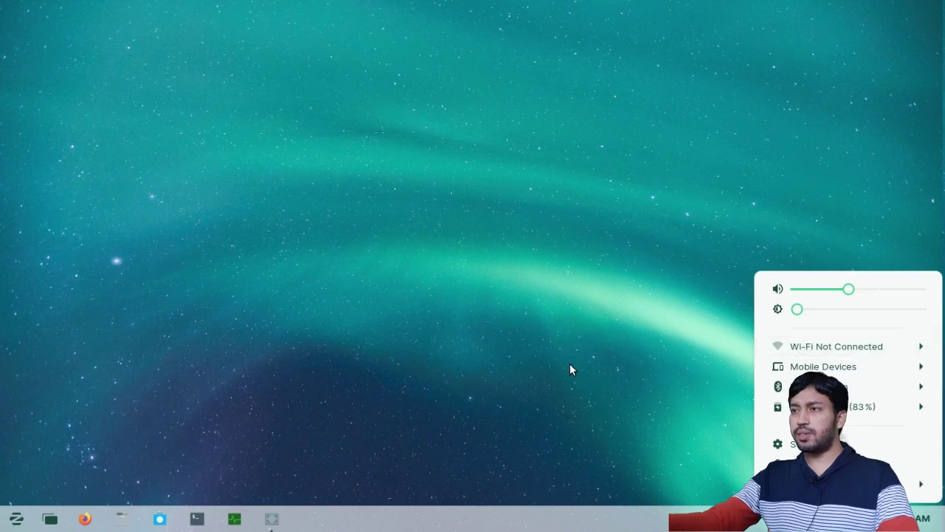
click(547, 374)
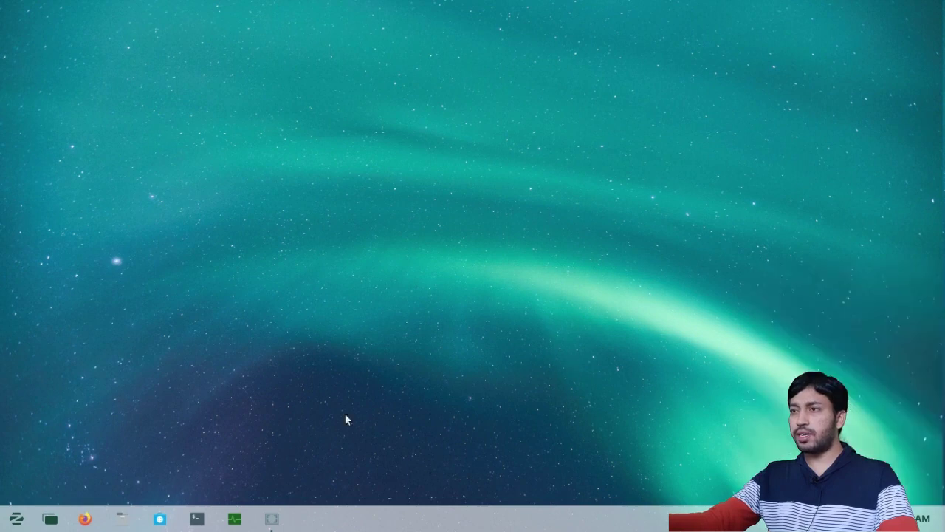
click(16, 519)
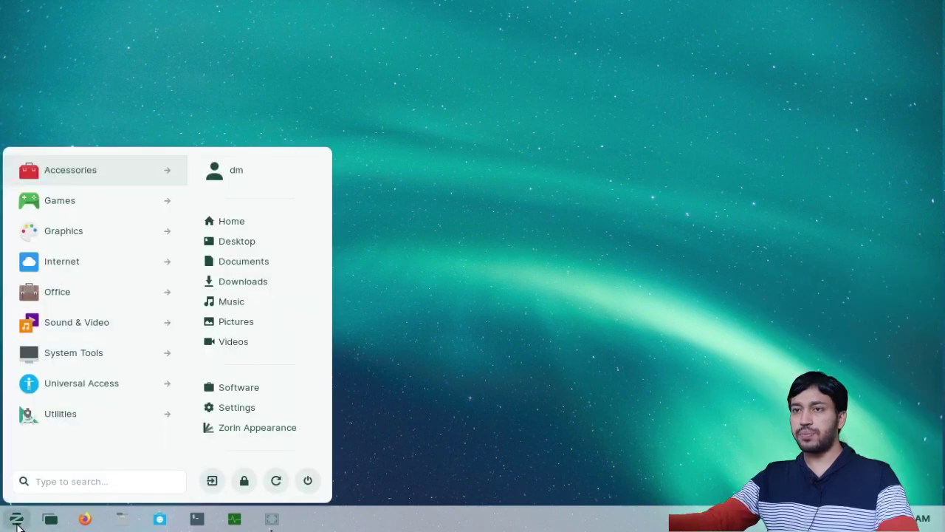
click(238, 407)
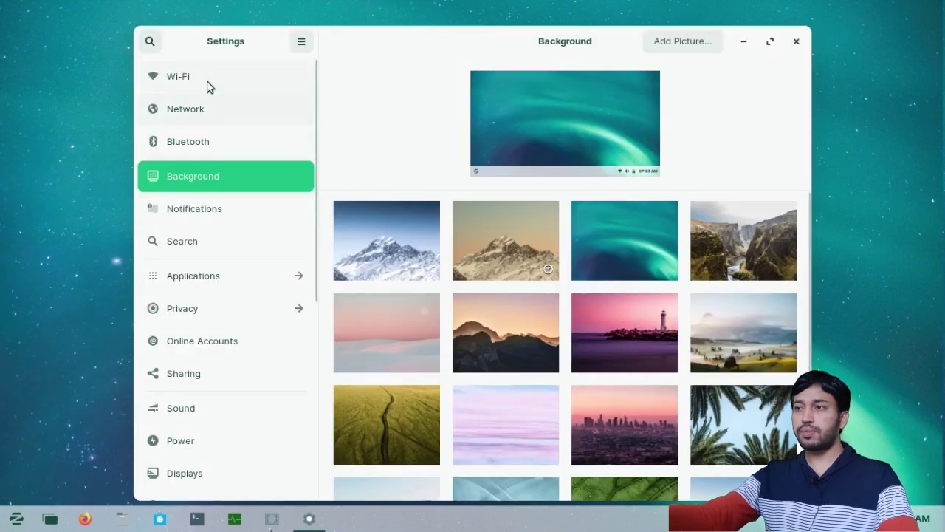
click(207, 81)
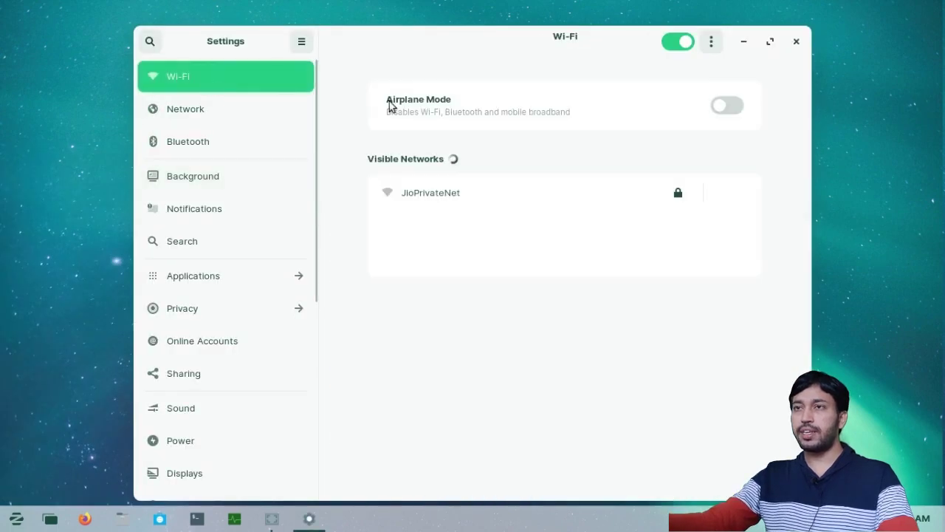
click(712, 44)
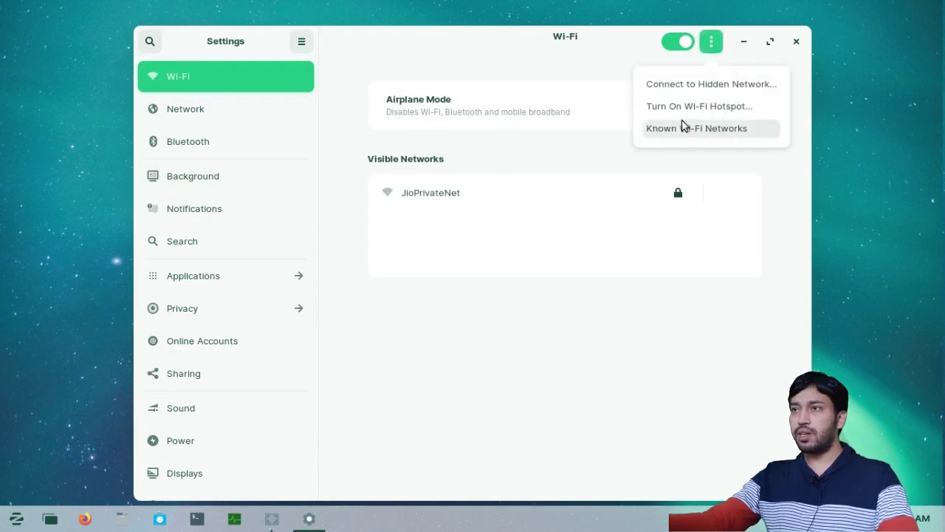
click(721, 108)
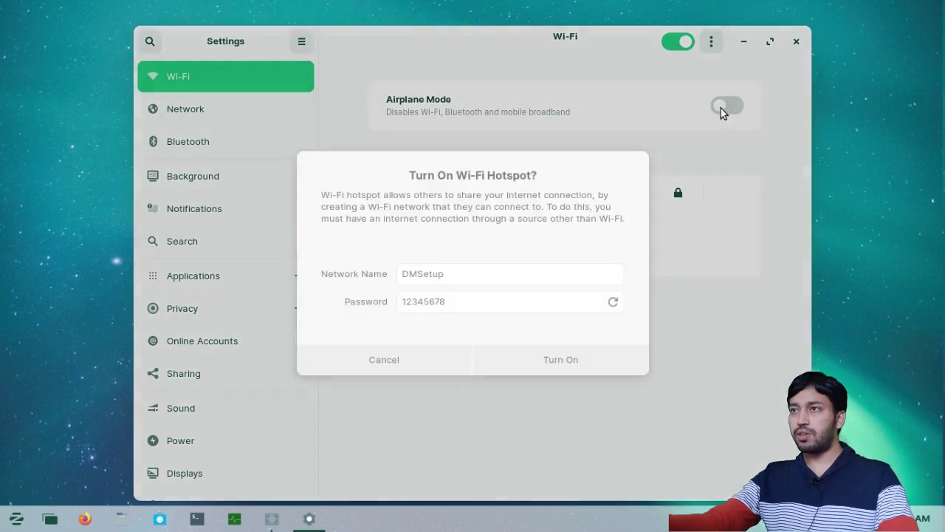
Replace the hotspot password for the DMSetup network, turn on the Wi-Fi hotspot, and close the settings.
click(486, 304)
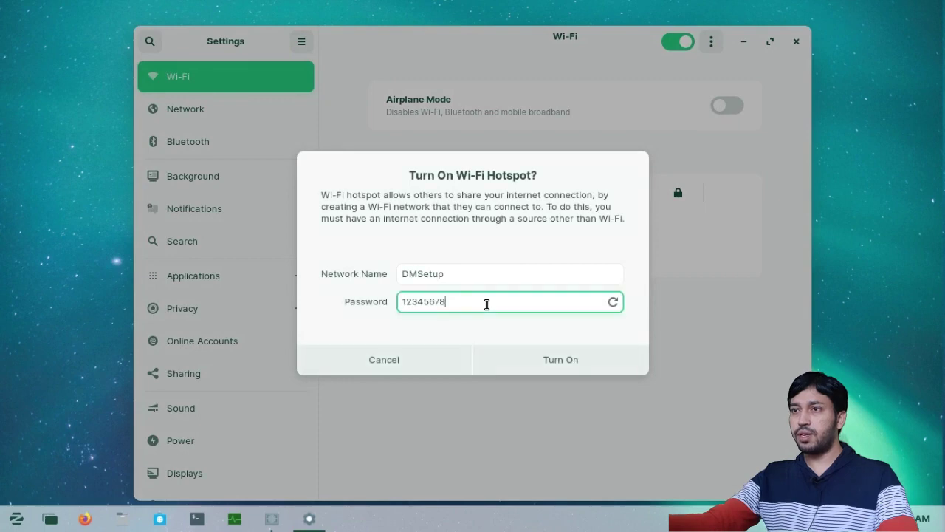
key(BackSpace)
key(BackSpace)
key(BackSpace)
key(BackSpace)
key(BackSpace)
key(BackSpace)
key(BackSpace)
key(BackSpace)
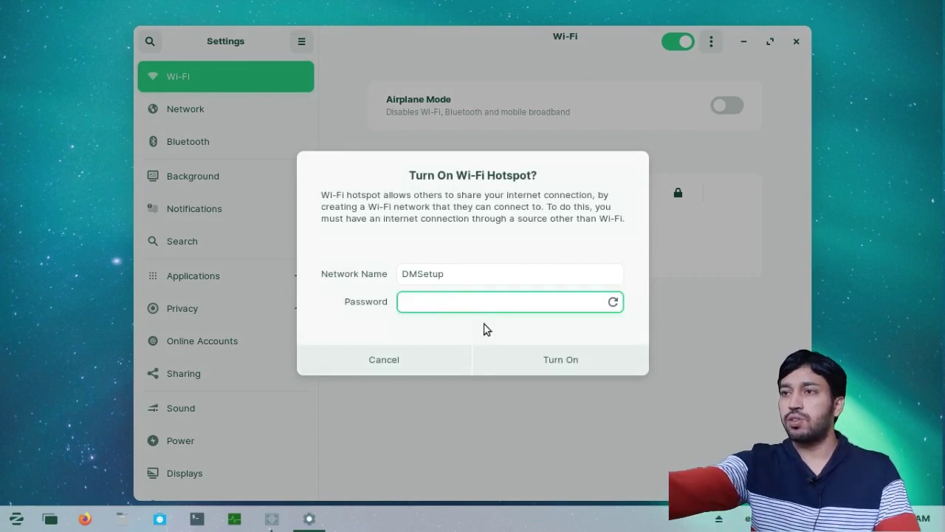
click(540, 369)
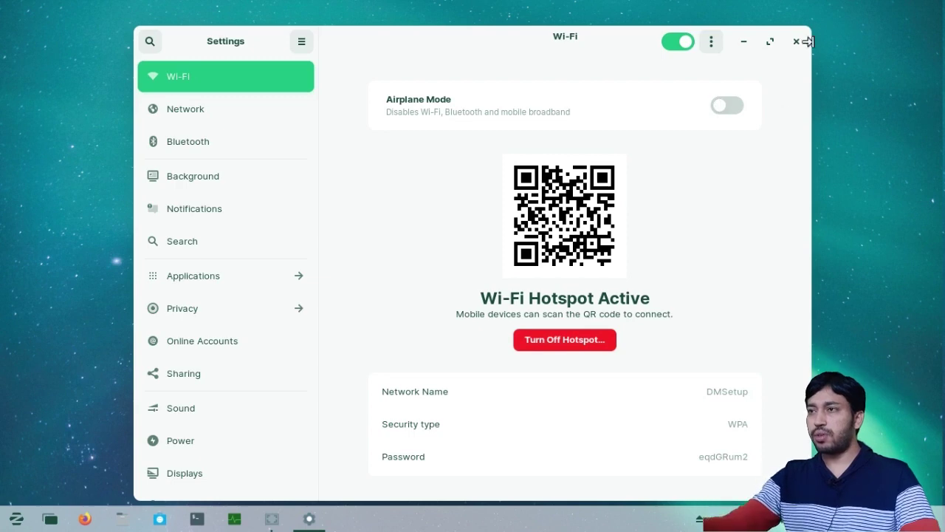
click(796, 41)
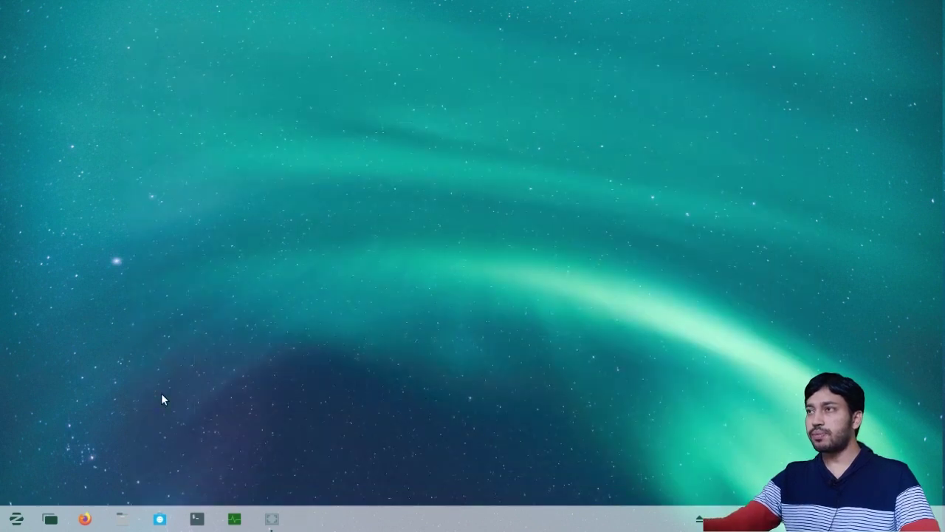
click(15, 519)
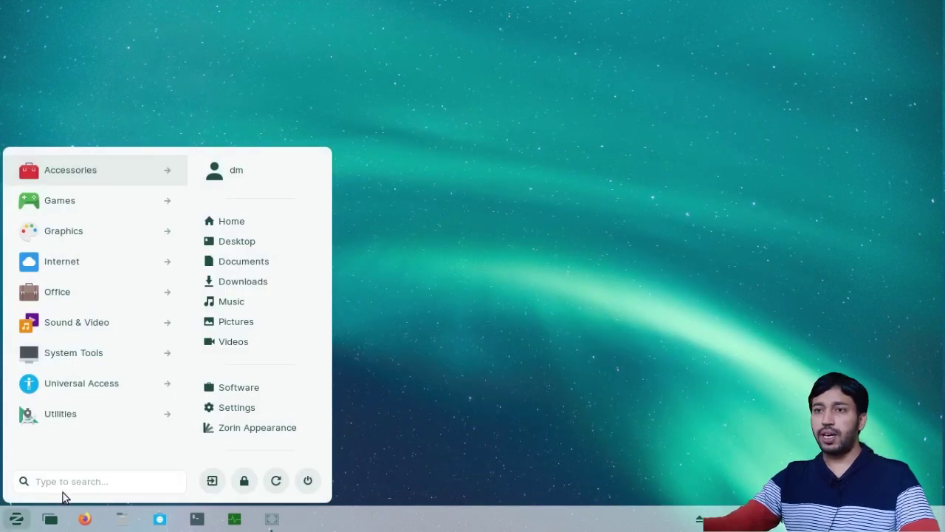
click(91, 261)
click(91, 263)
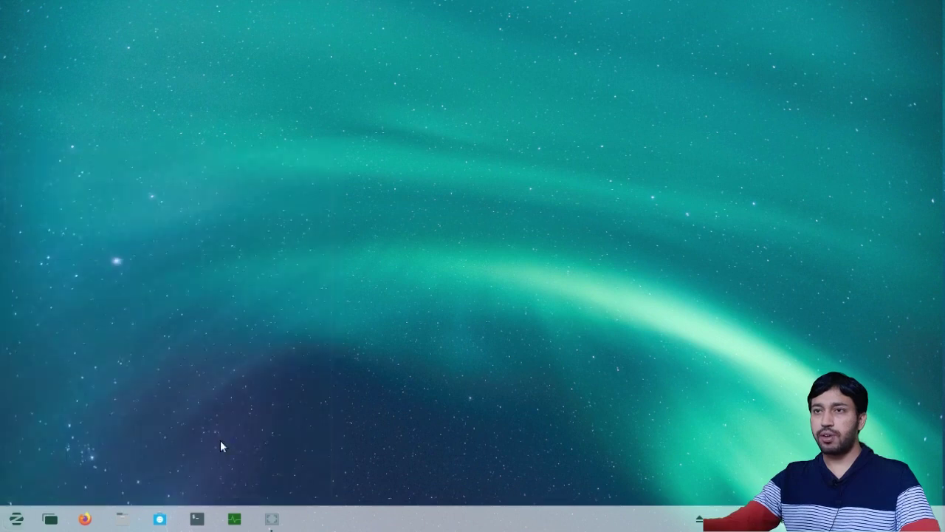
click(686, 116)
Look through the Internet applications, search the installed applications for "la", and launch LANShare.
click(15, 520)
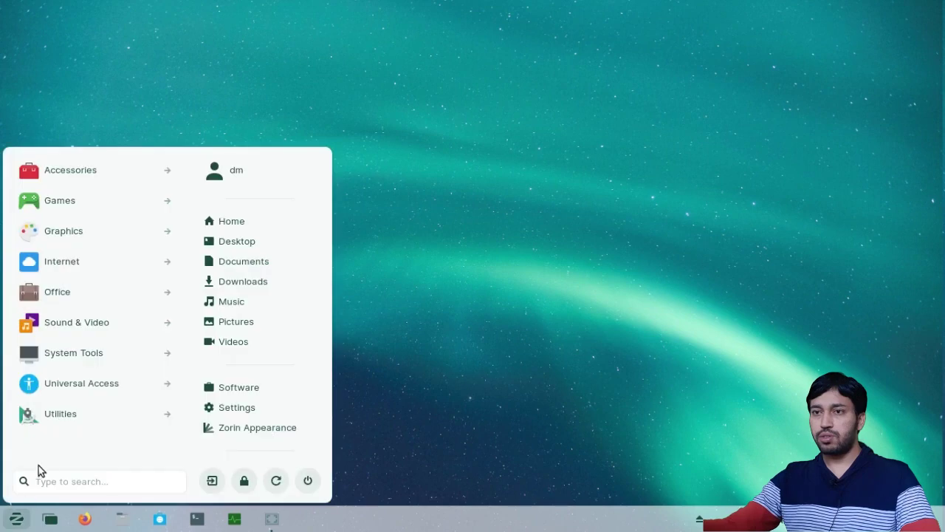
click(94, 263)
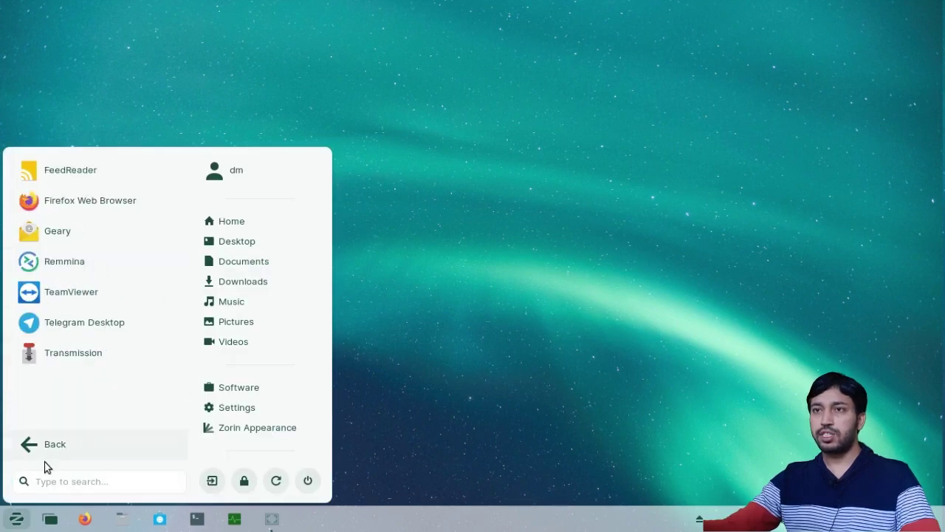
click(46, 441)
text(la)
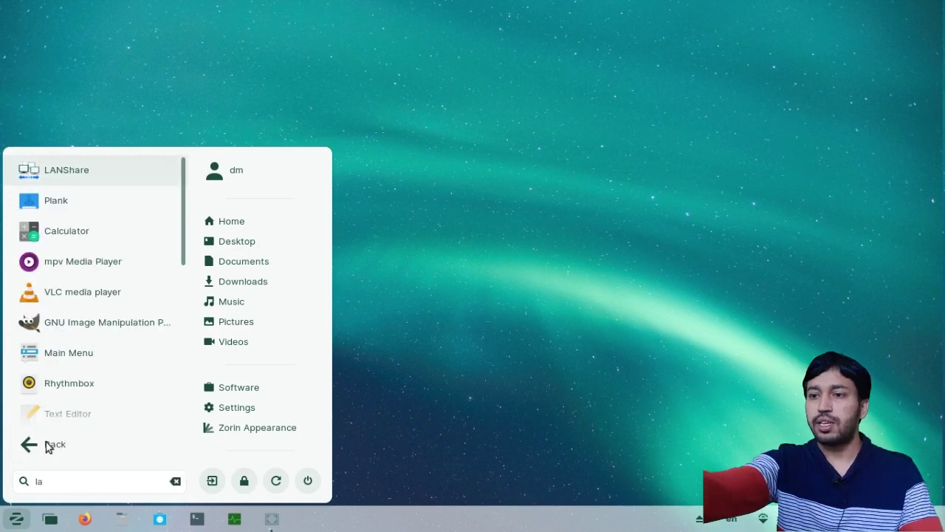
click(78, 178)
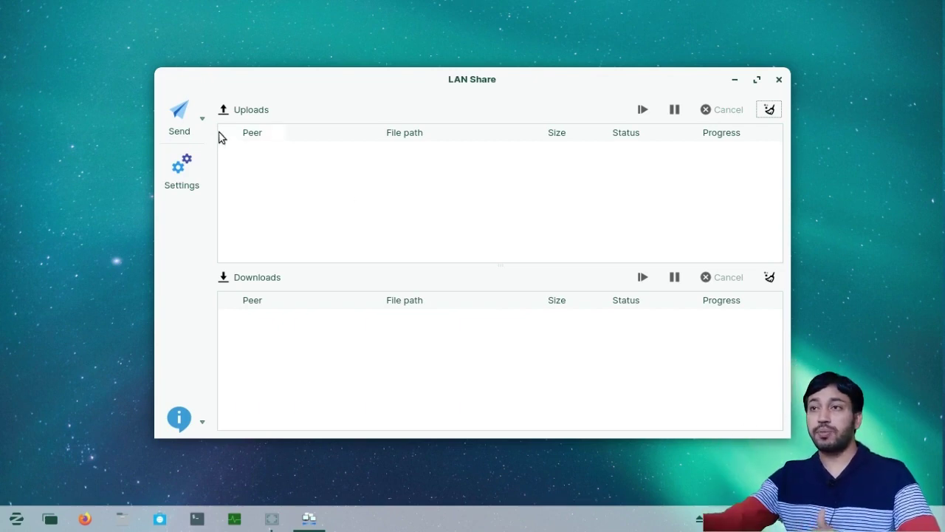
Send teamviewer_15.31.5_amd64.deb from the Documents folder to the lmde (Linux) receiver and maximize the LAN Share window.
click(190, 129)
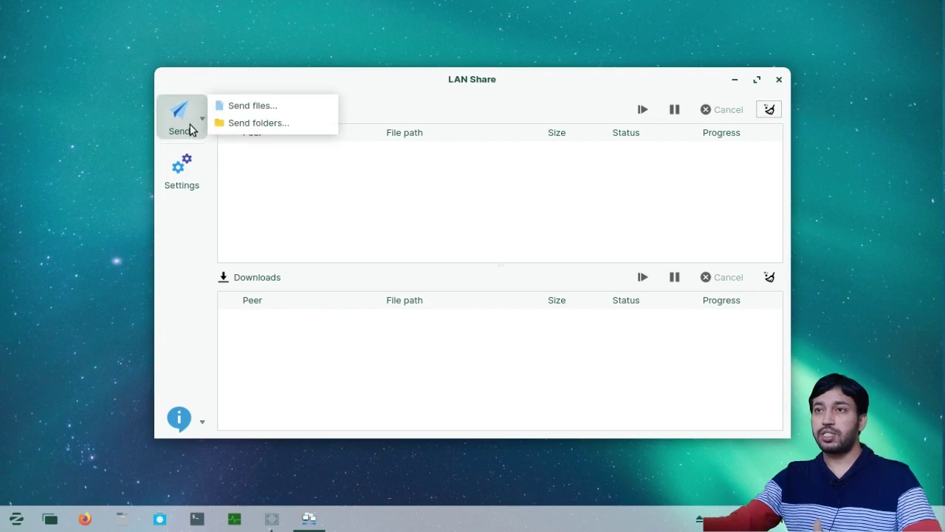
click(308, 111)
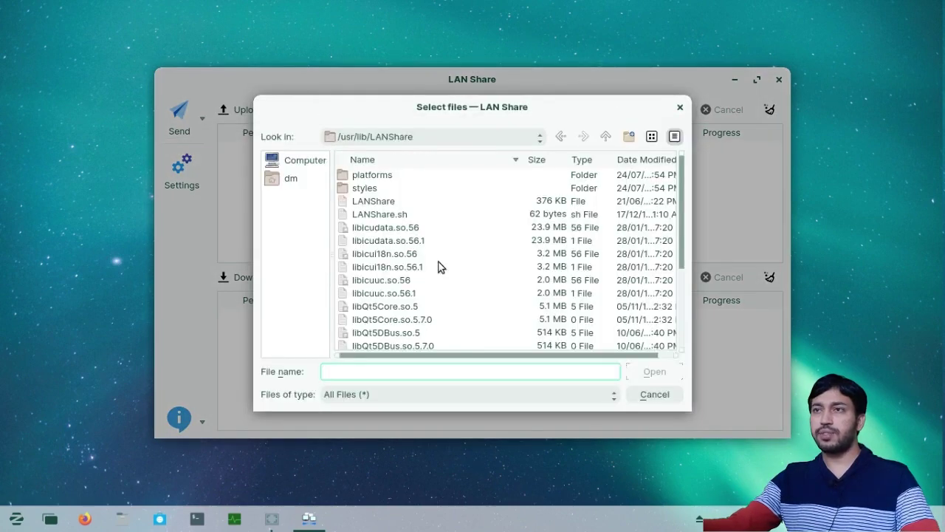
click(297, 179)
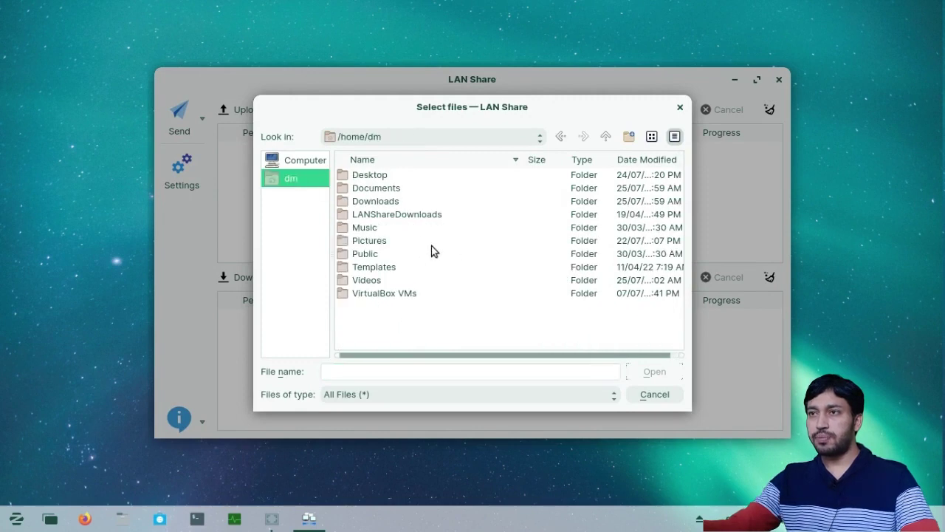
double_click(379, 190)
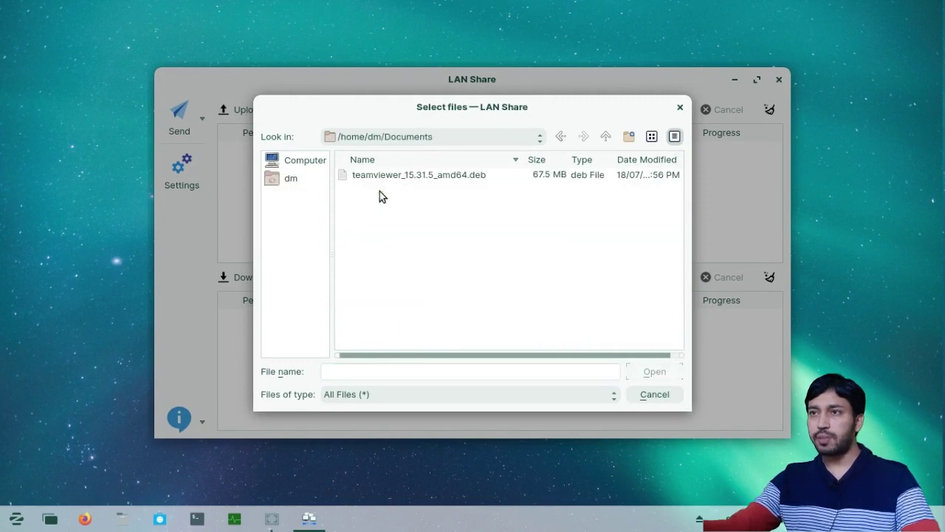
double_click(476, 174)
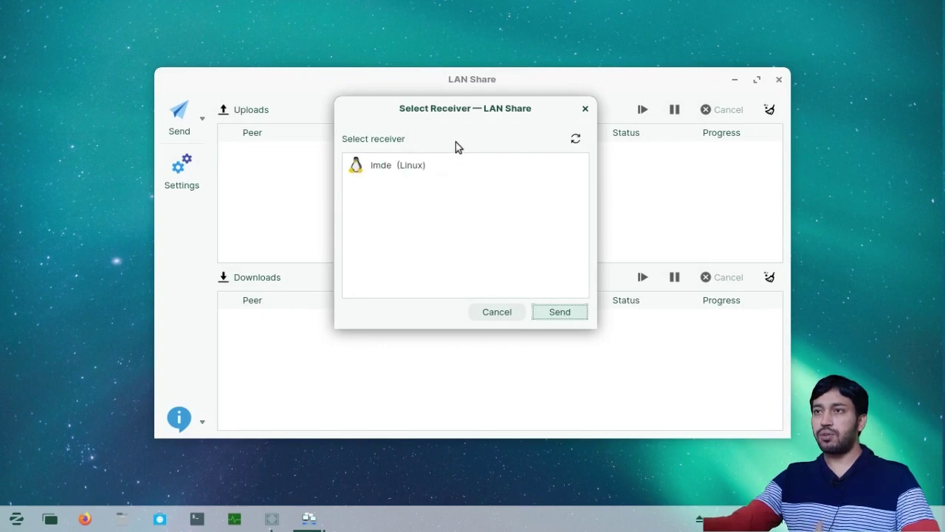
click(457, 173)
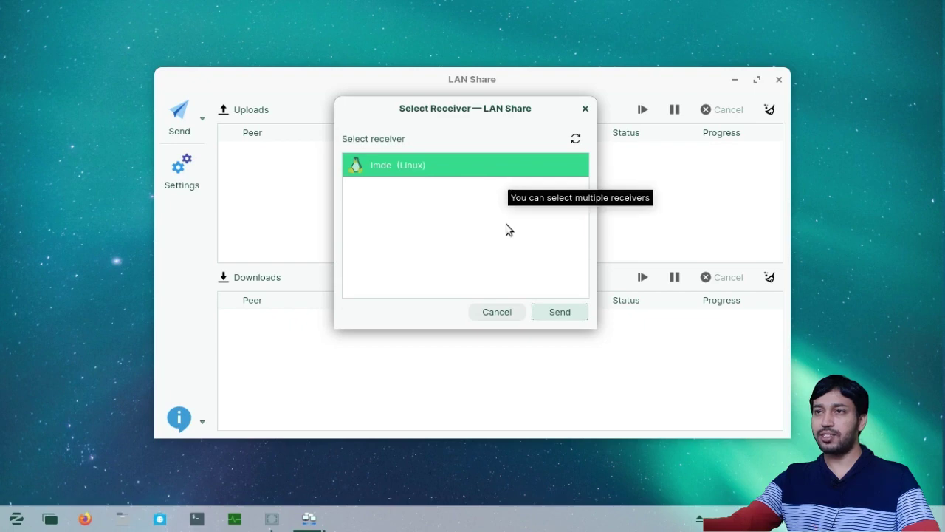
click(558, 312)
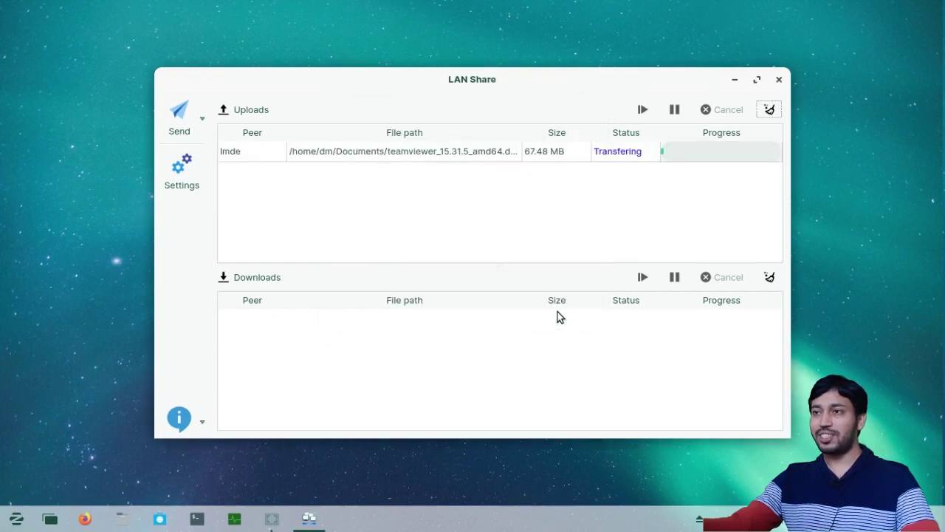
click(757, 80)
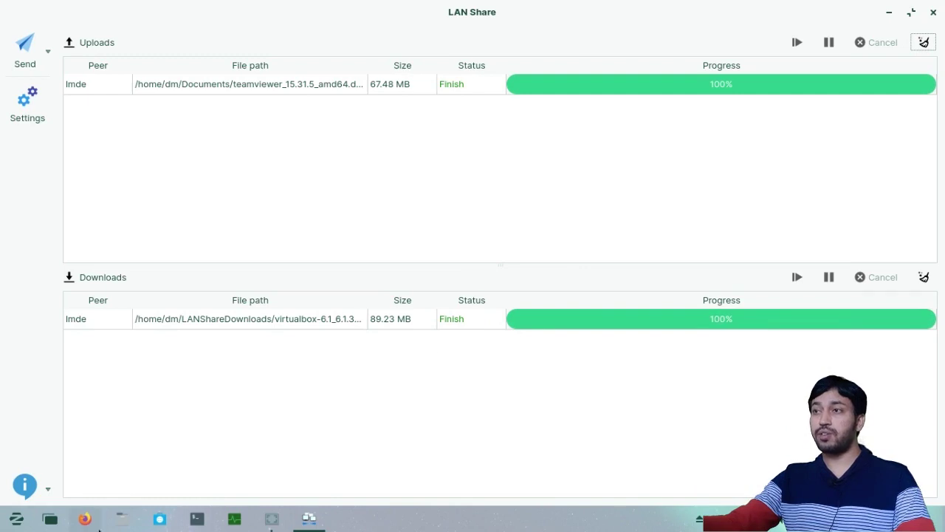
Switch to the file manager, check the received VirtualBox package in the LANShareDownloads folder in Home, and close the file manager.
click(125, 520)
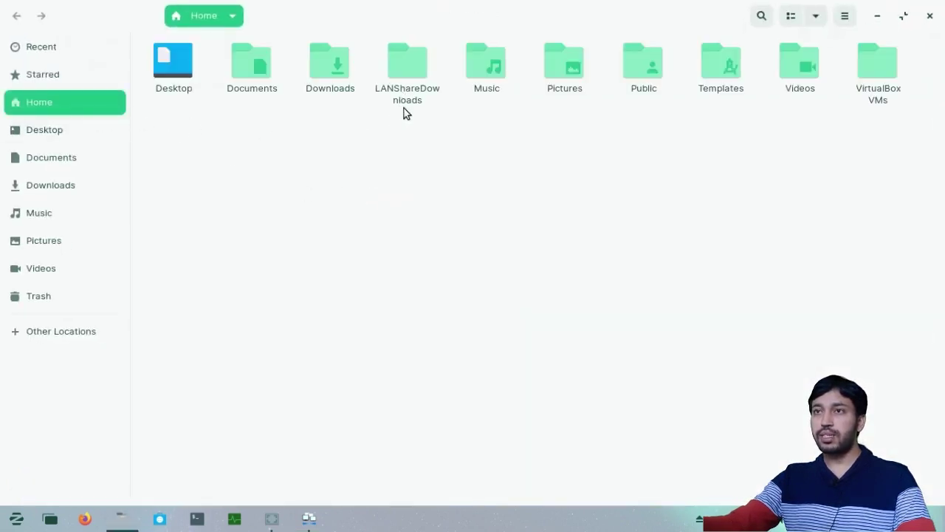
click(407, 73)
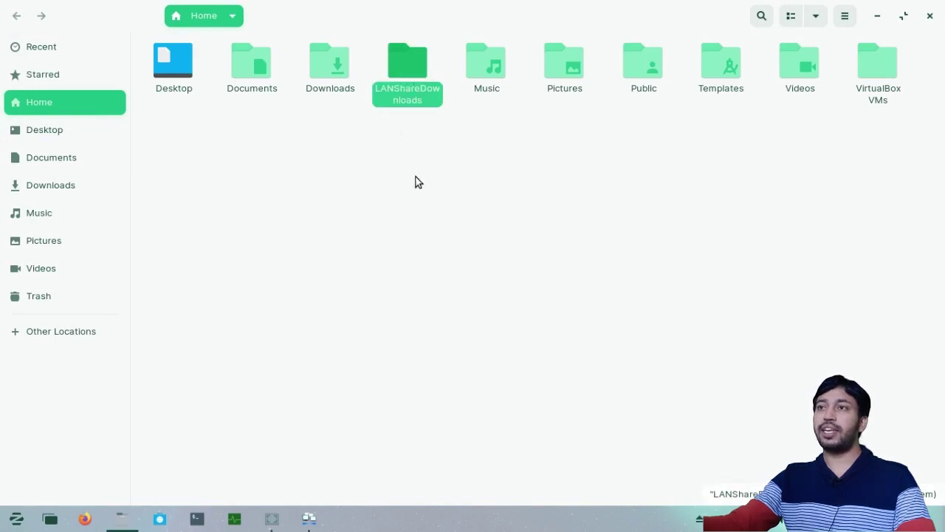
double_click(407, 94)
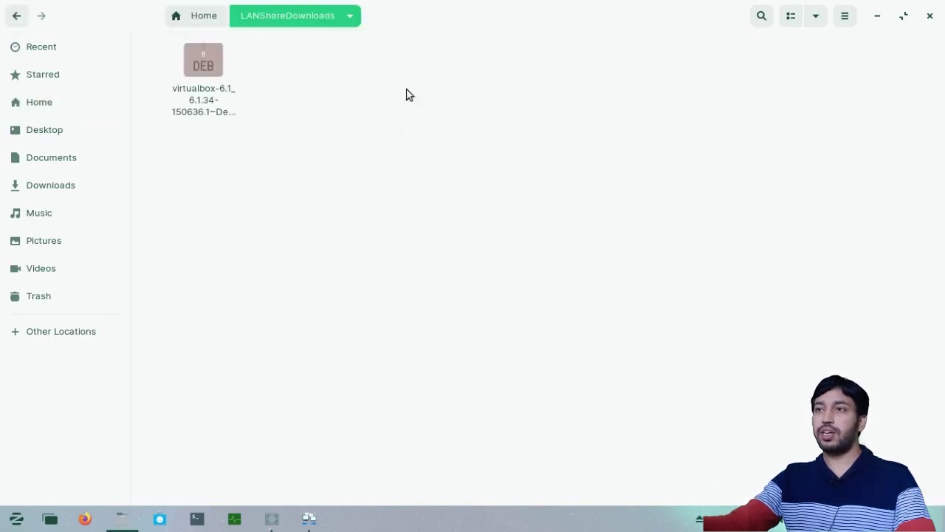
click(206, 105)
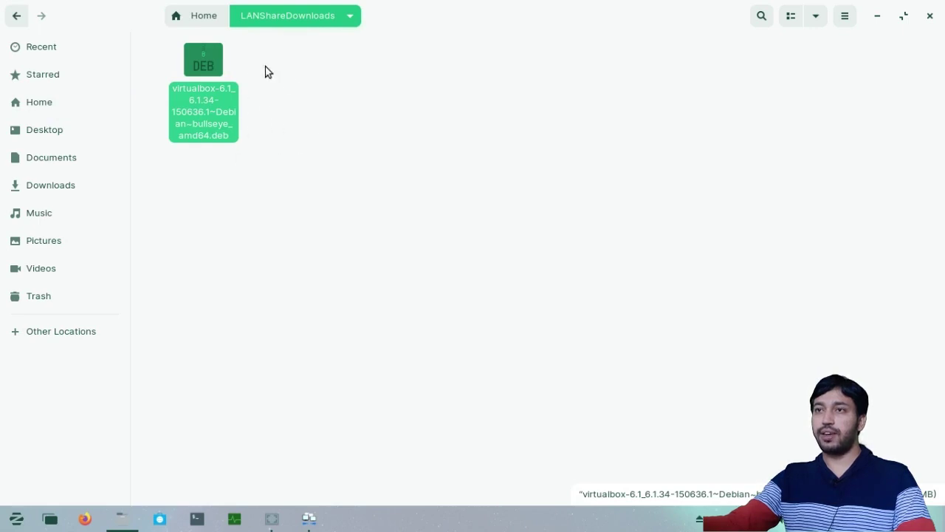
click(290, 119)
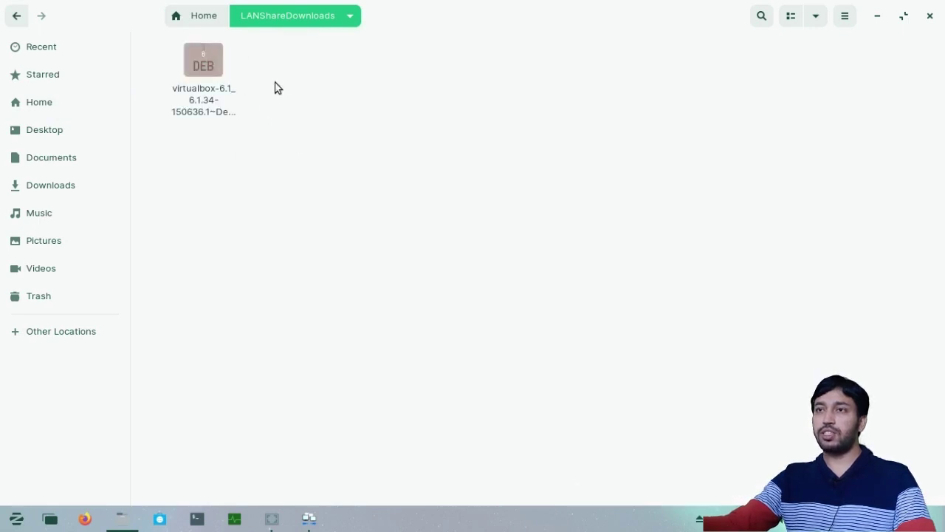
click(198, 96)
click(315, 89)
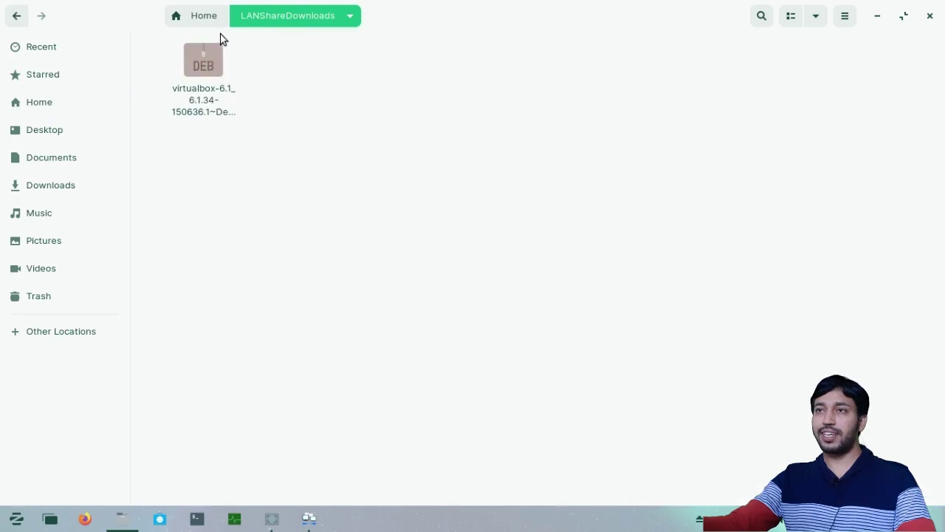
click(928, 17)
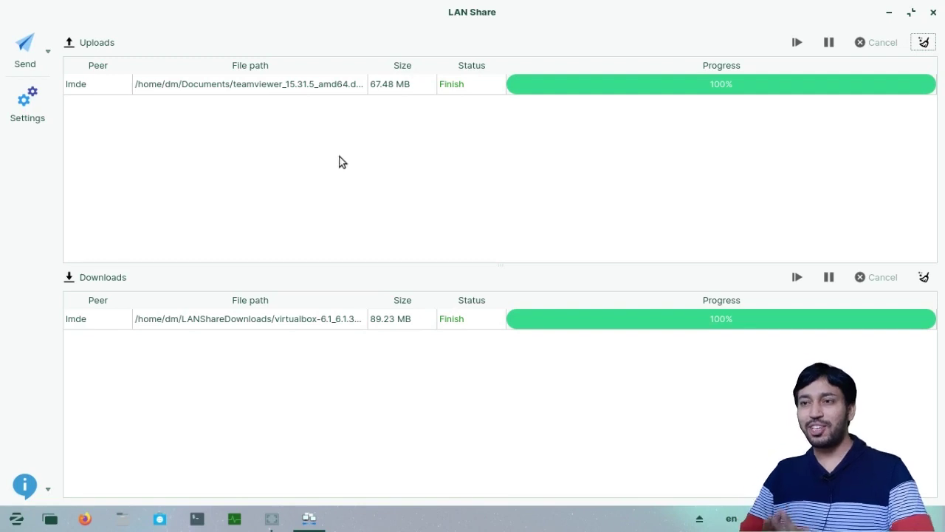
View the About information and the license text of LAN Share, and close the dialog.
click(43, 489)
click(107, 478)
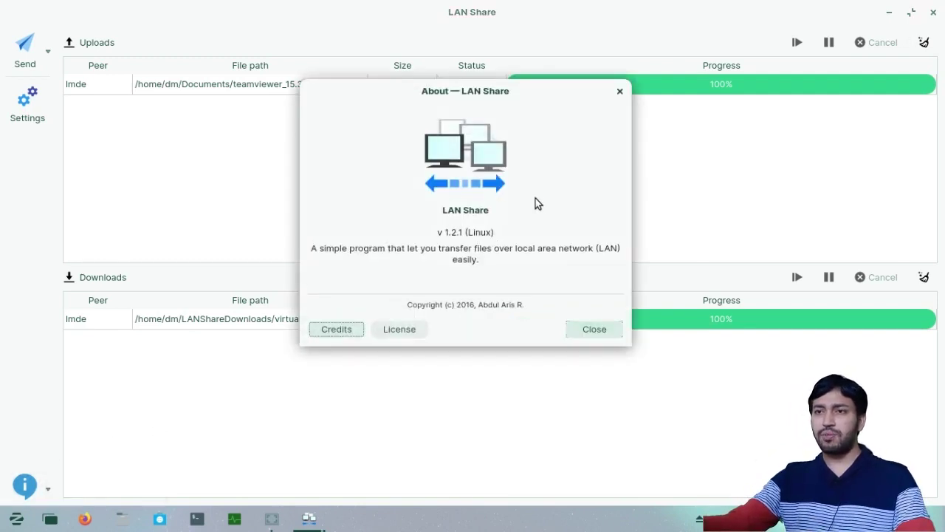
click(390, 334)
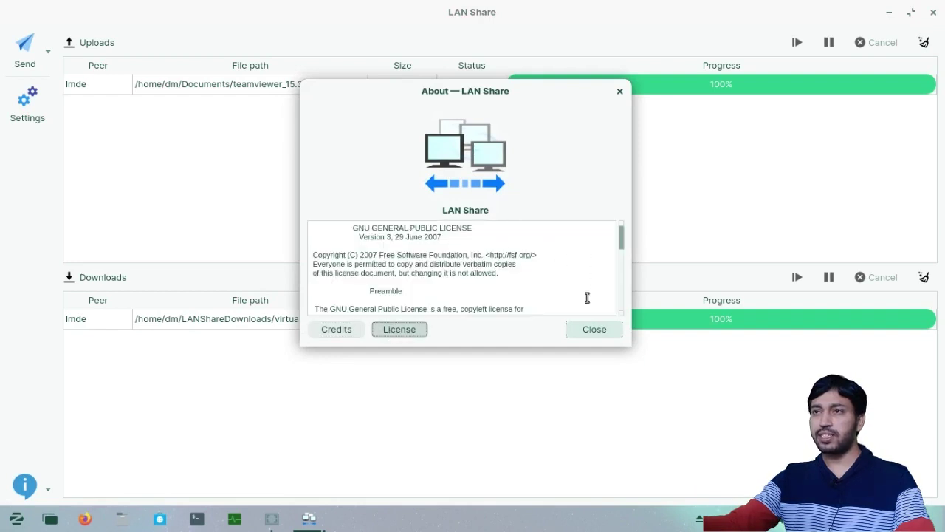
click(591, 330)
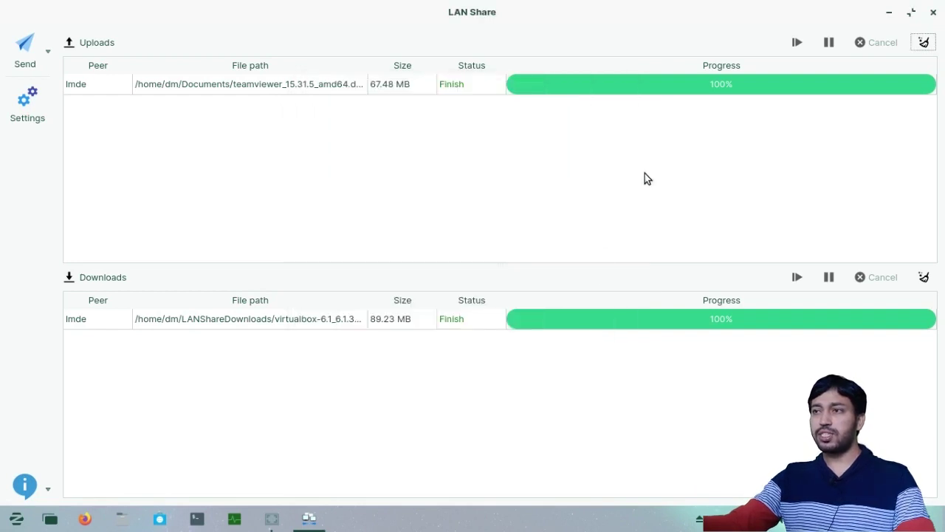